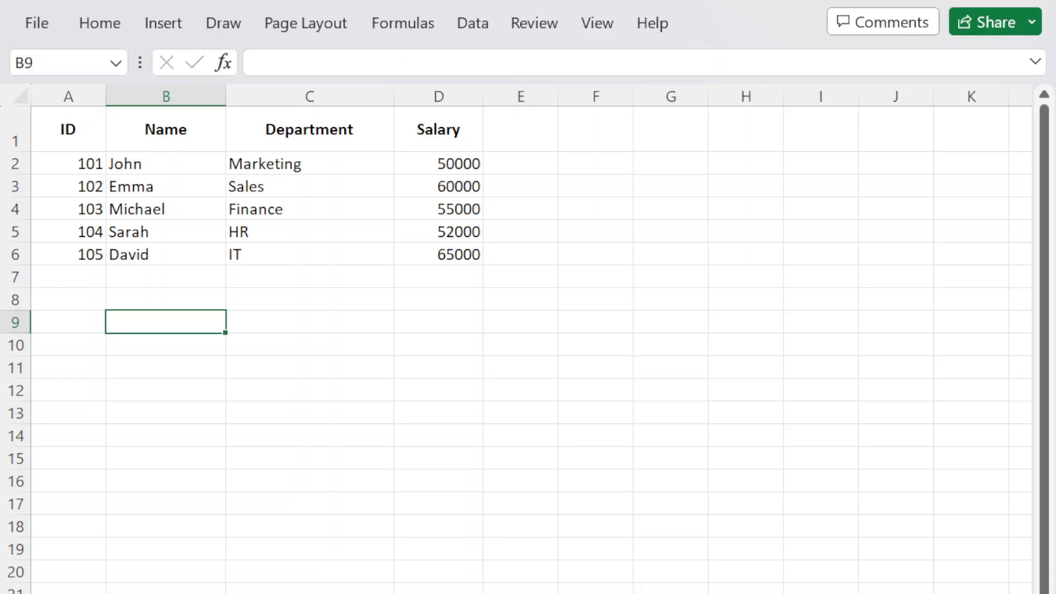
Select cell E2 and widen column E.
{"action": "left_click", "coordinate": [255, 318]}
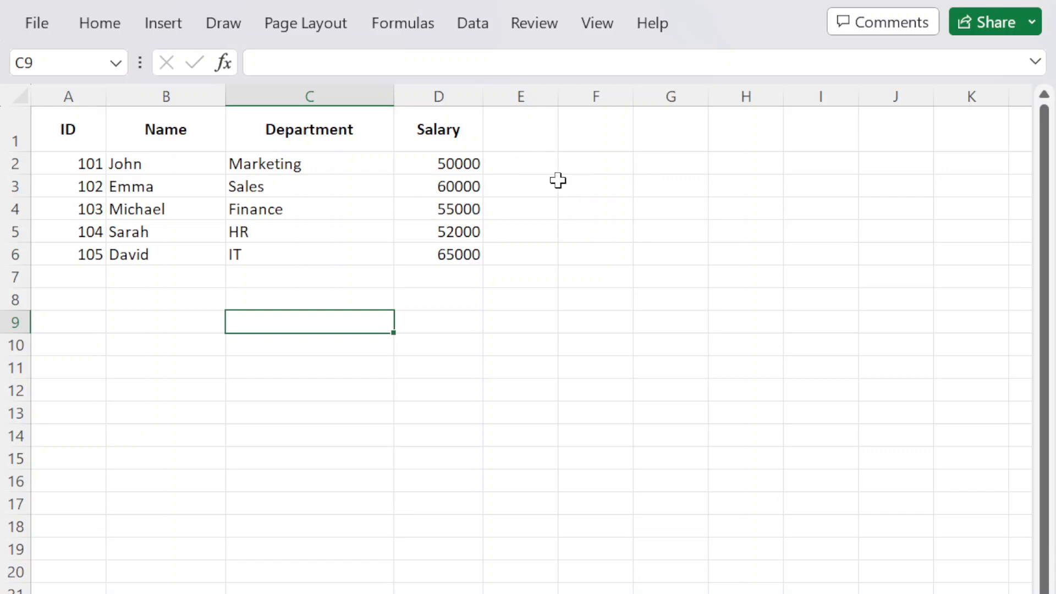
{"action": "left_click", "coordinate": [533, 169]}
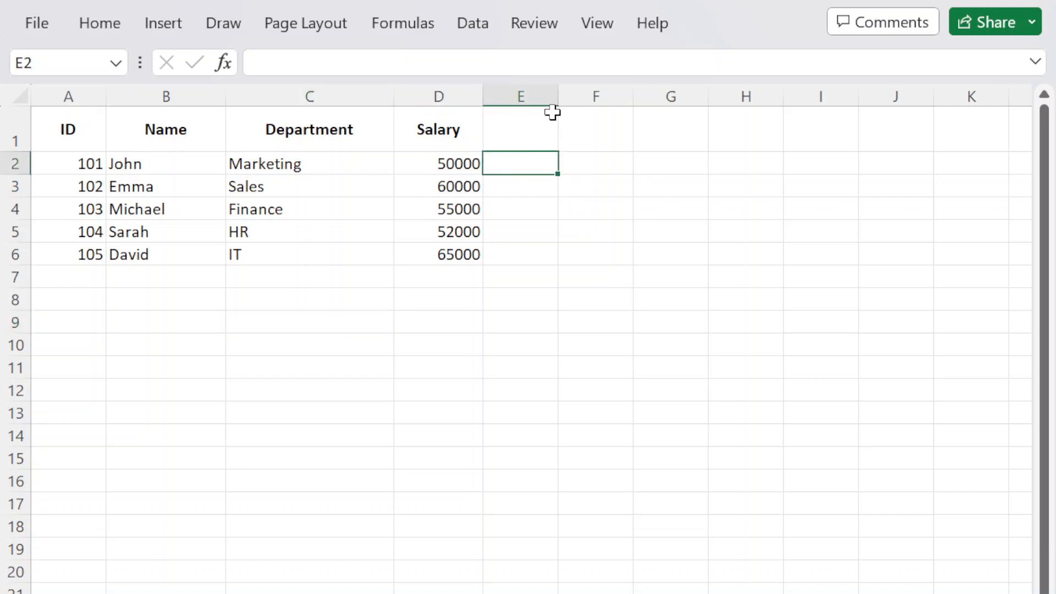
{"action": "left_click_drag", "start_coordinate": [564, 96], "coordinate": [616, 96]}
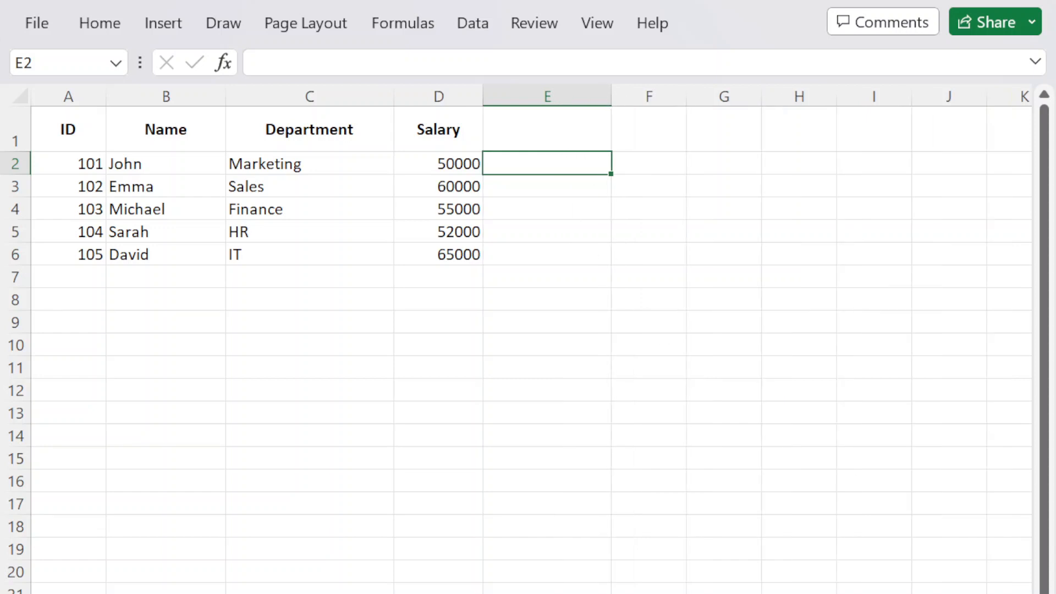
Start an AVERAGEIFS formula in E2 from the =Avera autocomplete suggestion.
{"action": "type", "text": "=AverA"}
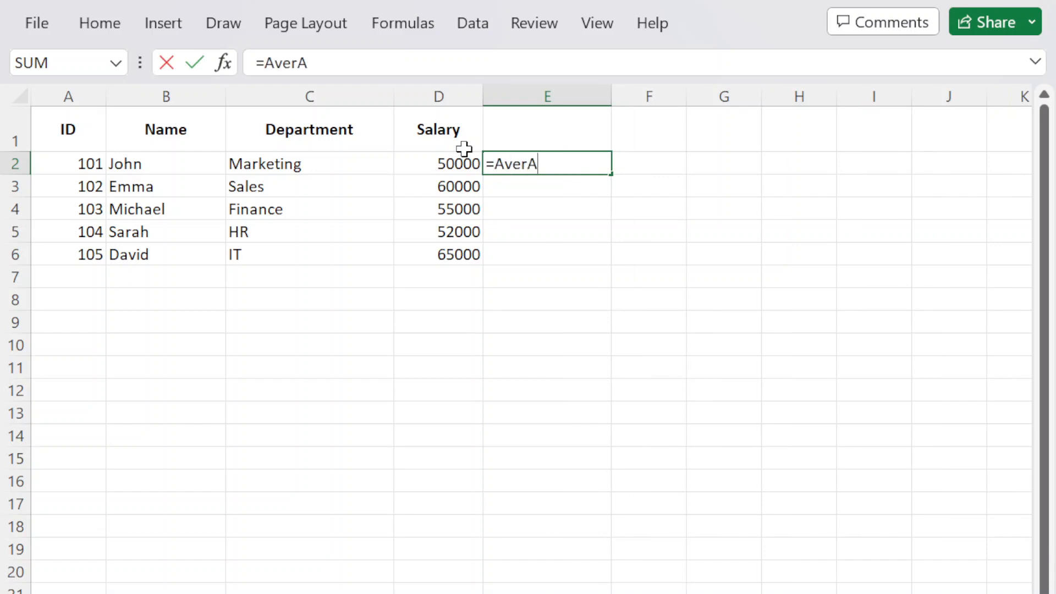
{"action": "key", "text": "BackSpace"}
{"action": "type", "text": "a"}
{"action": "double_click", "coordinate": [552, 243]}
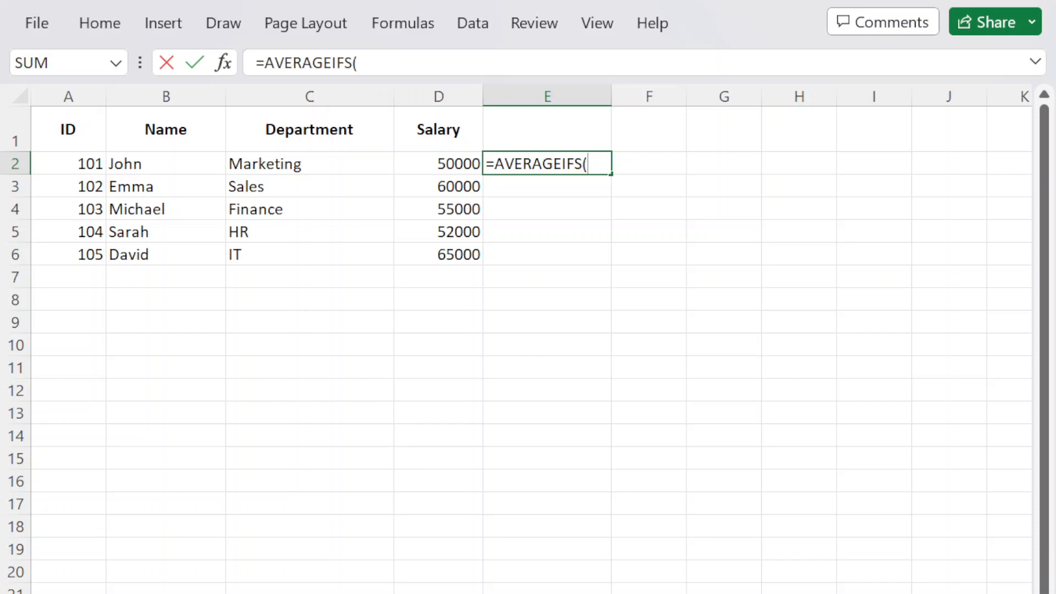
Enter =AVERAGEIFS(D2:D6;C2:C6;"Marketing") in E2, returning 50000.
{"action": "left_click_drag", "start_coordinate": [446, 159], "coordinate": [439, 255]}
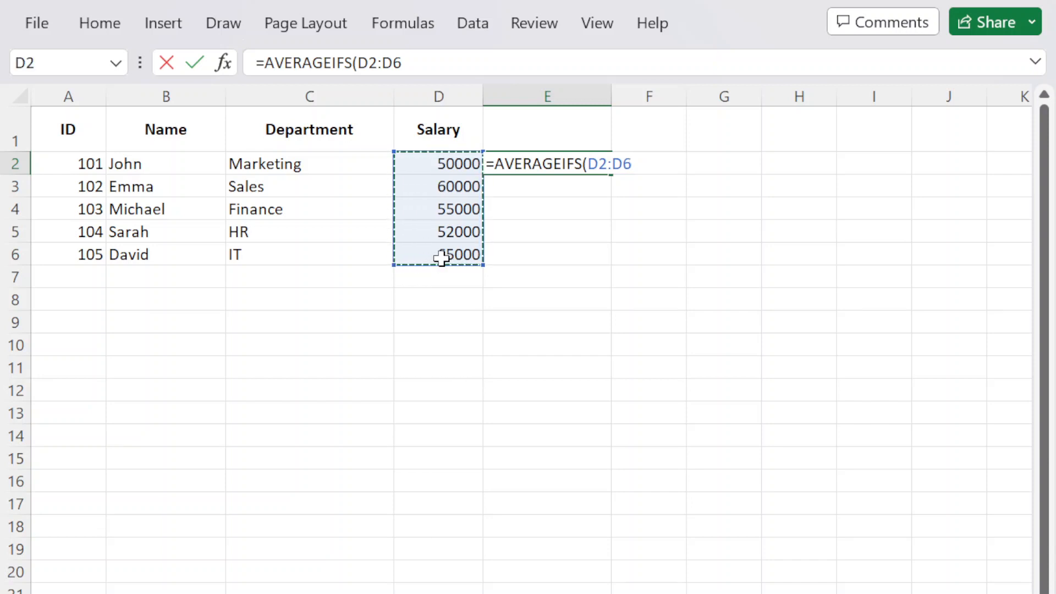
{"action": "type", "text": ";"}
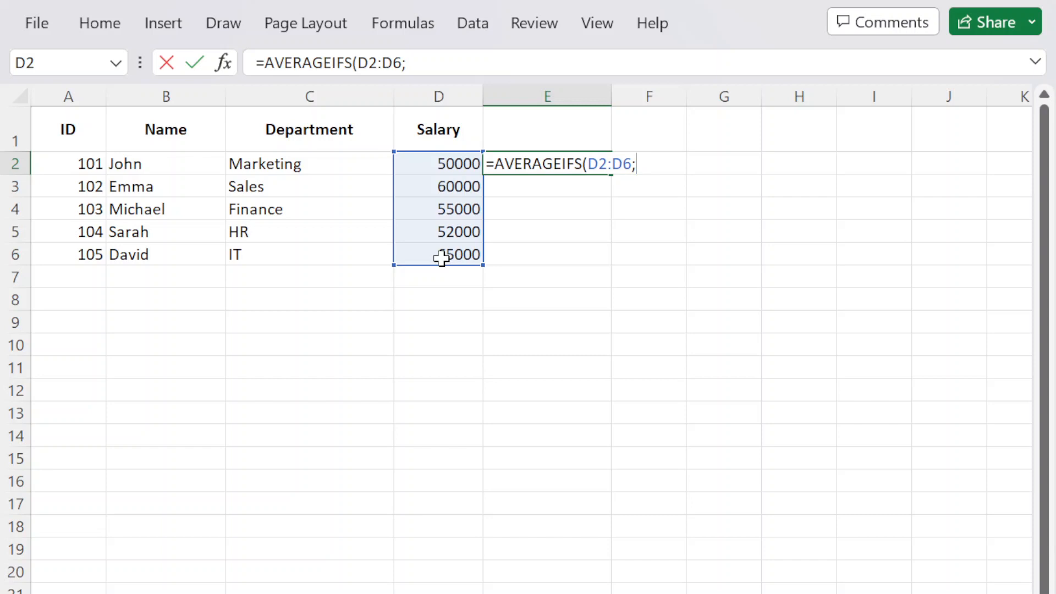
{"action": "left_click_drag", "start_coordinate": [300, 164], "coordinate": [313, 257]}
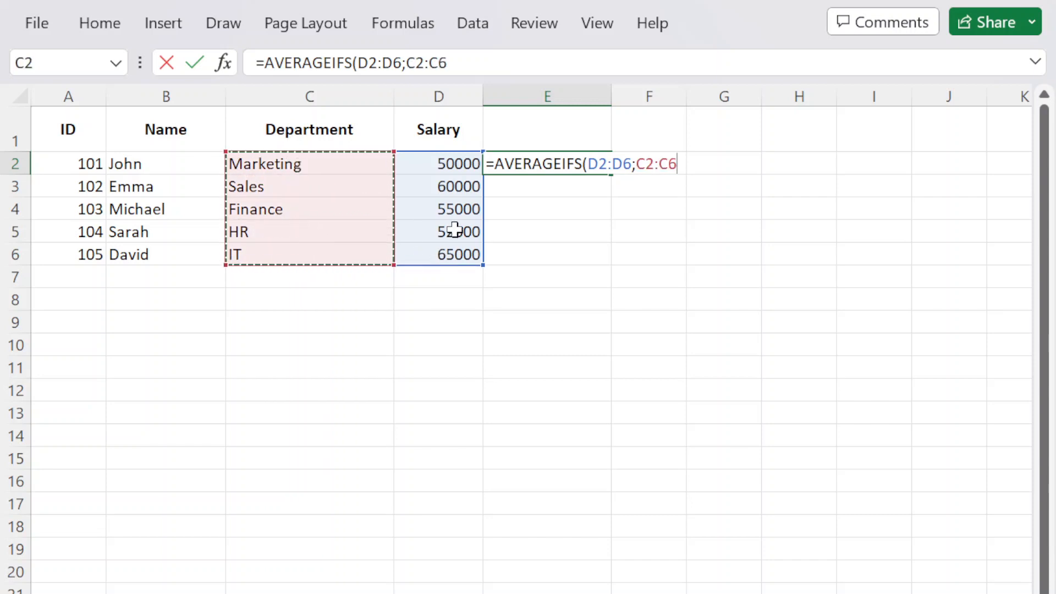
{"action": "type", "text": ";"}
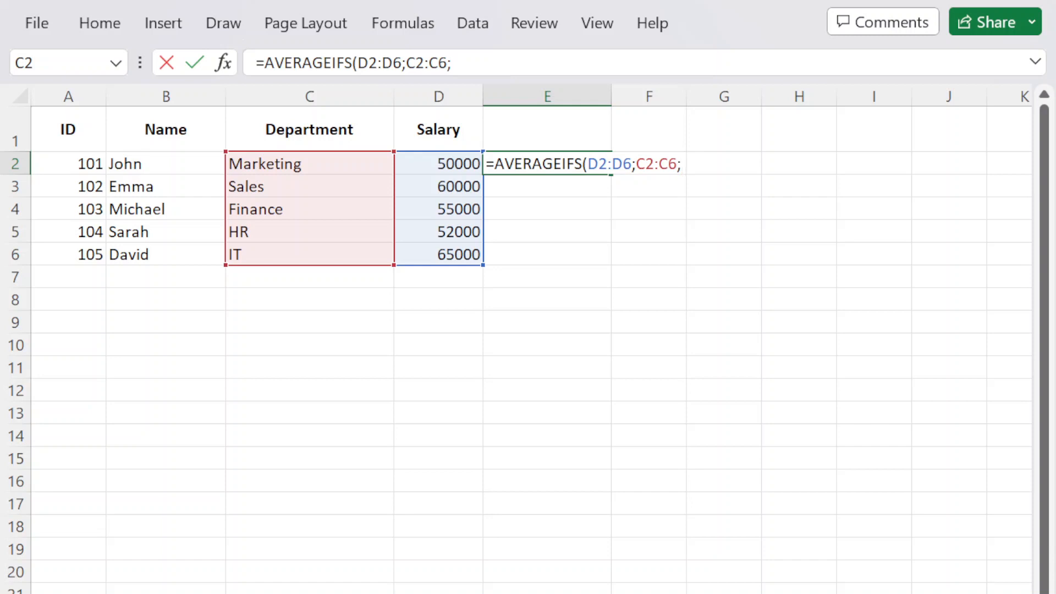
{"action": "type", "text": "\"Marketing"}
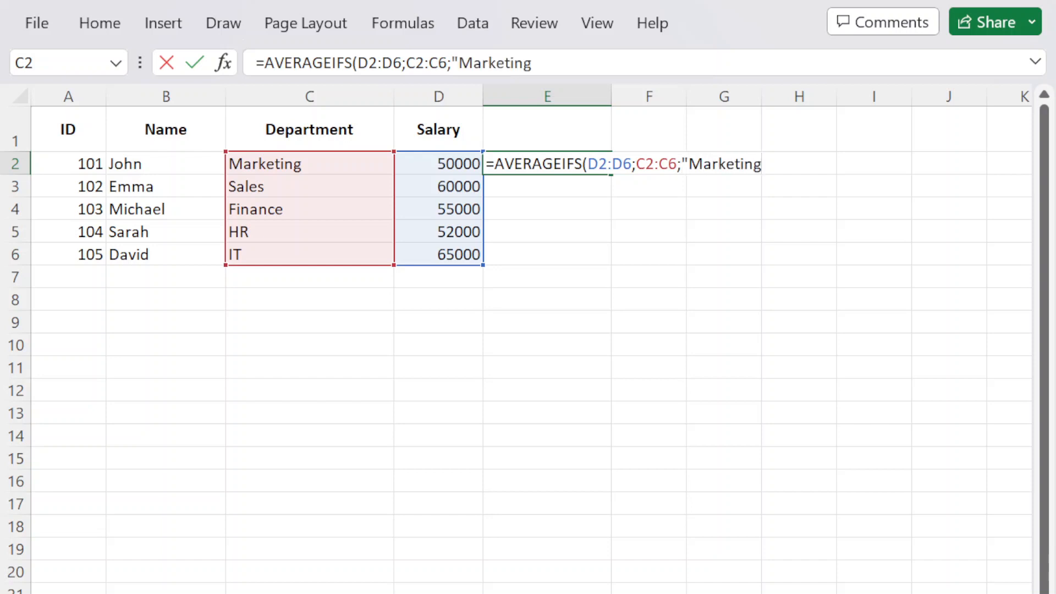
{"action": "type", "text": "\")"}
{"action": "key", "text": "Return"}
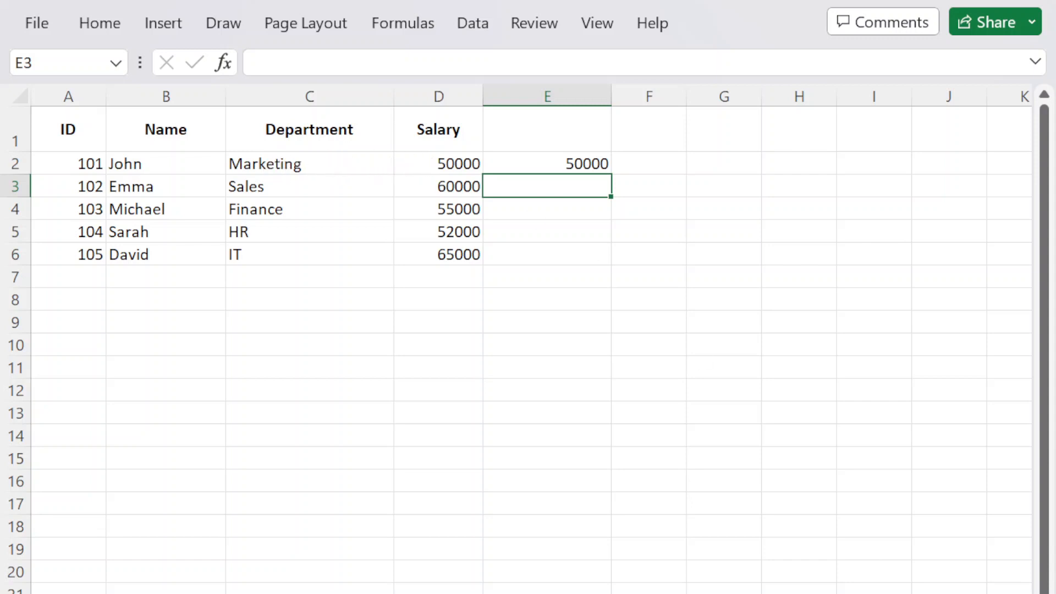
Reopen E2's formula, confirm it unchanged, then select cell C7.
{"action": "left_click", "coordinate": [586, 165]}
{"action": "double_click", "coordinate": [590, 165]}
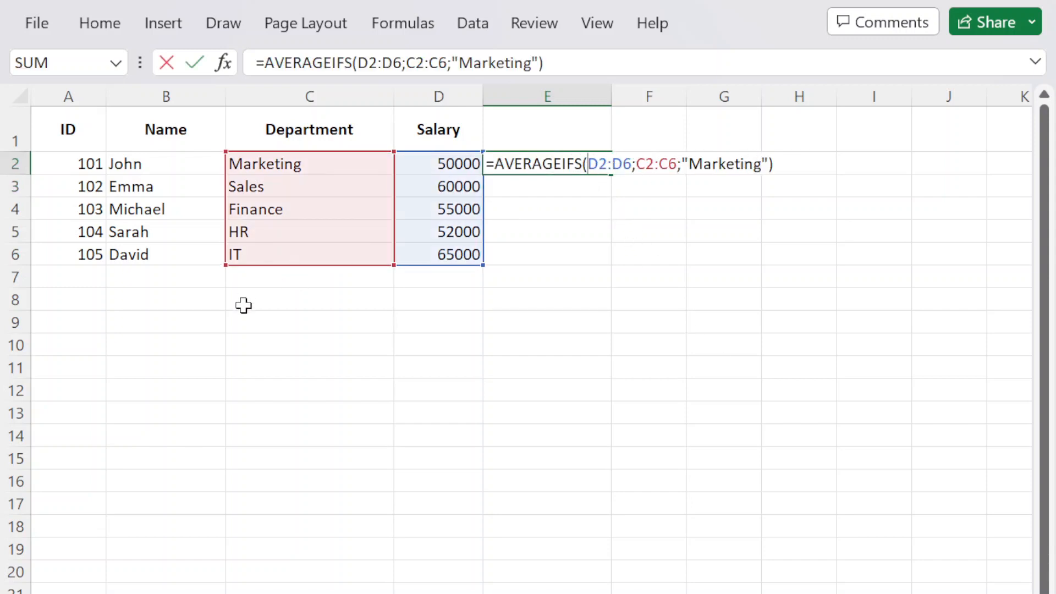
{"action": "left_click", "coordinate": [777, 164]}
{"action": "key", "text": "Return"}
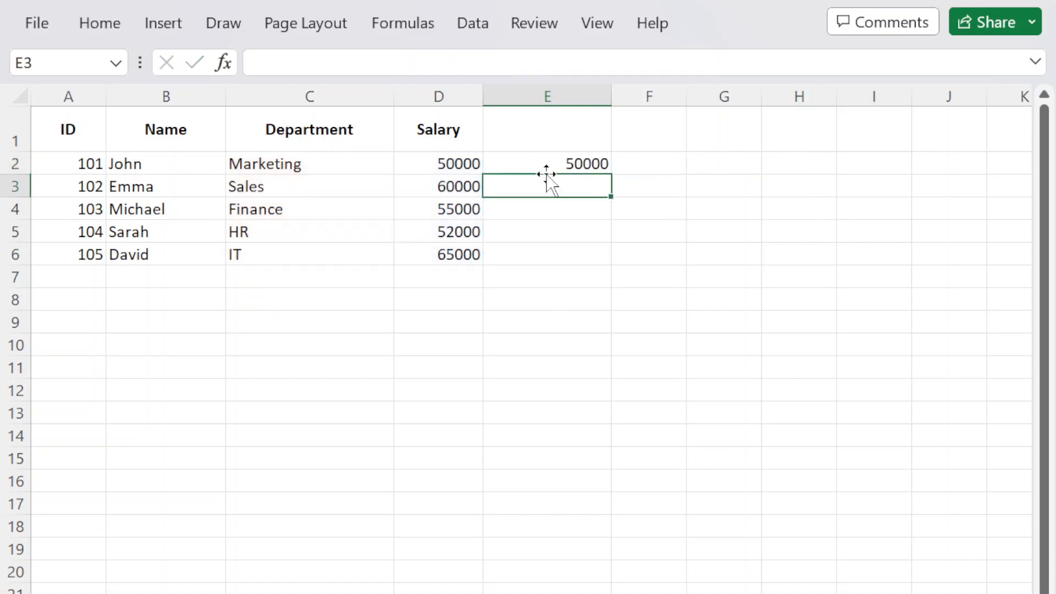
{"action": "left_click", "coordinate": [258, 275]}
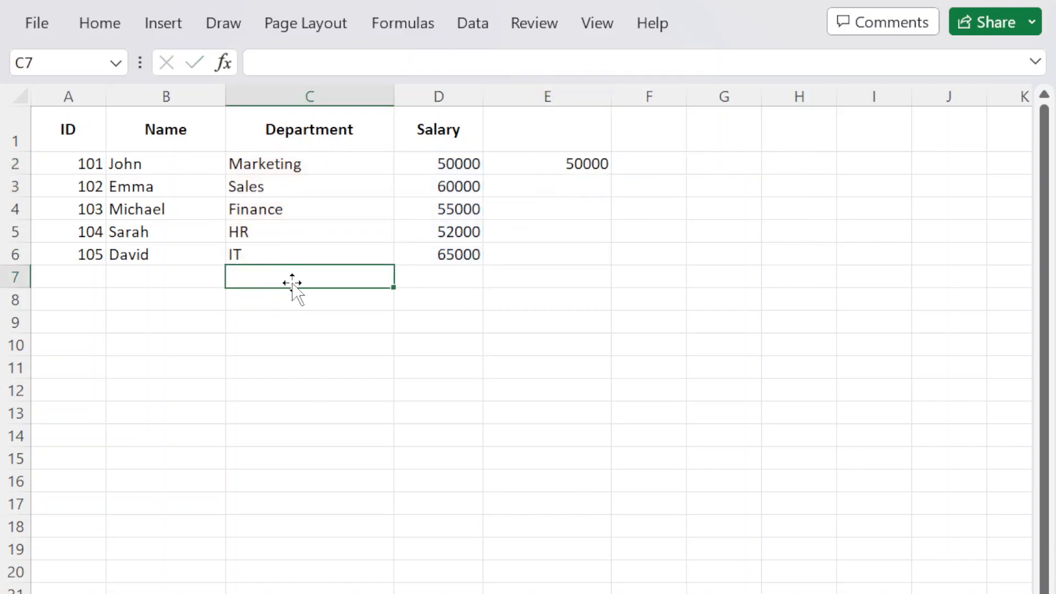
Type placeholder entries Test, Test2 and Test 3 into C7:C9.
{"action": "type", "text": "Test"}
{"action": "key", "text": "Return"}
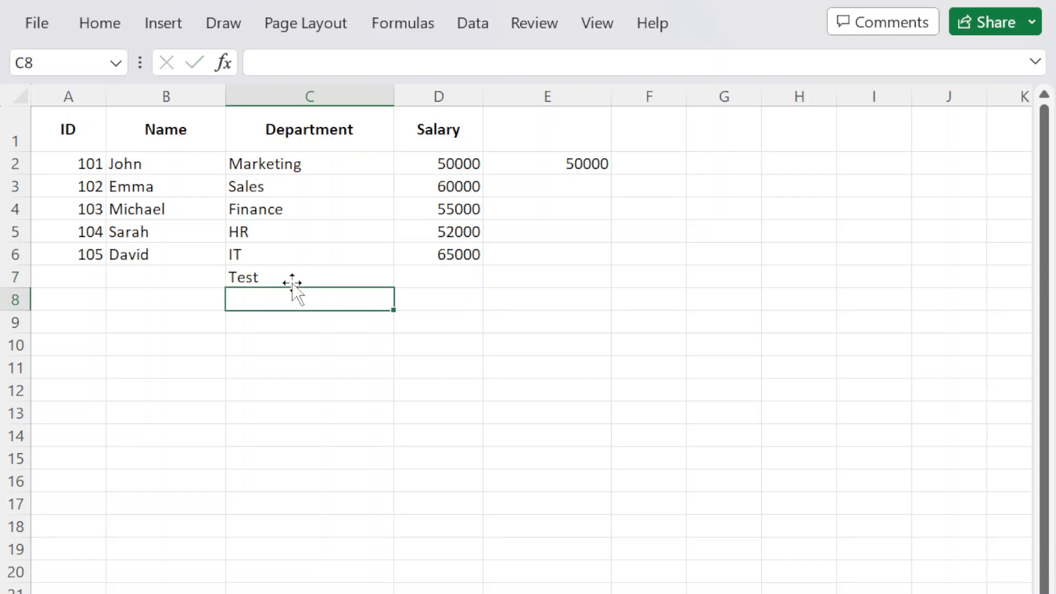
{"action": "type", "text": "Test"}
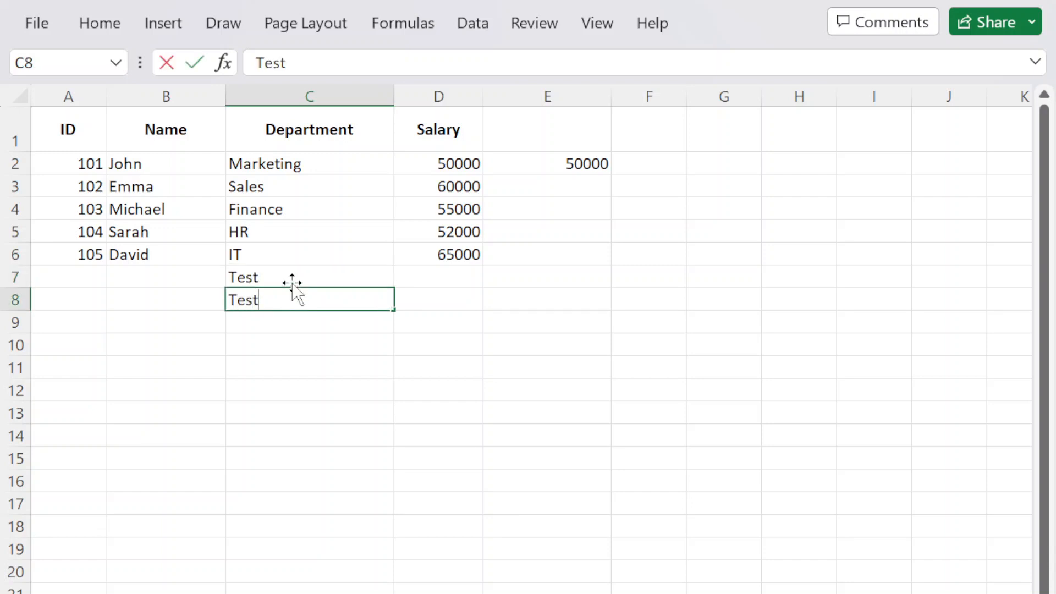
{"action": "type", "text": "2"}
{"action": "key", "text": "Return"}
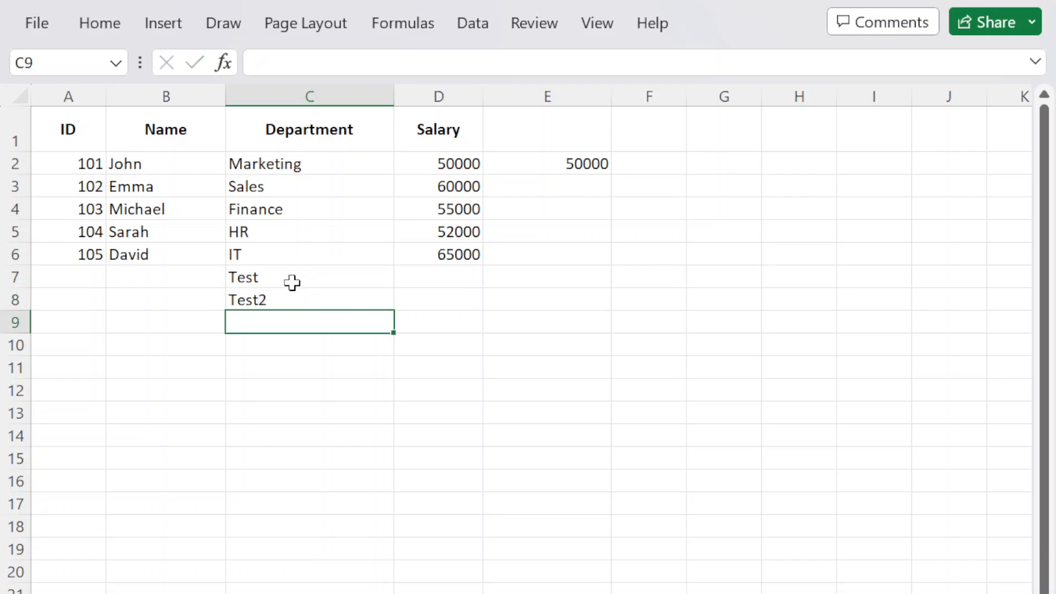
{"action": "type", "text": "Test 3"}
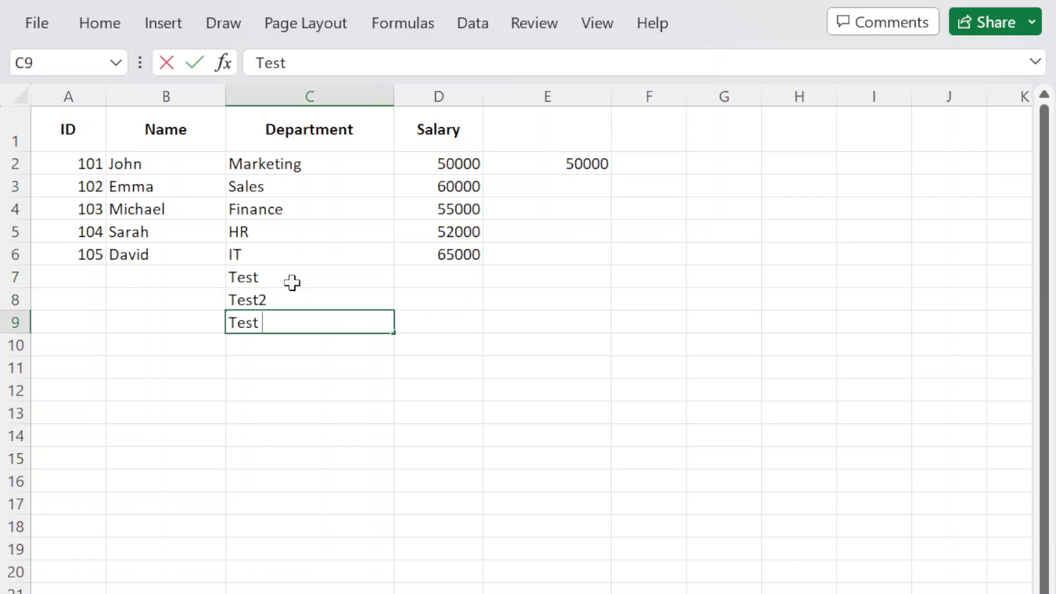
Copy Marketing from C2 into cells C7:C9.
{"action": "left_click", "coordinate": [284, 164]}
{"action": "key", "text": "ctrl+c"}
{"action": "left_click_drag", "start_coordinate": [271, 277], "coordinate": [269, 324]}
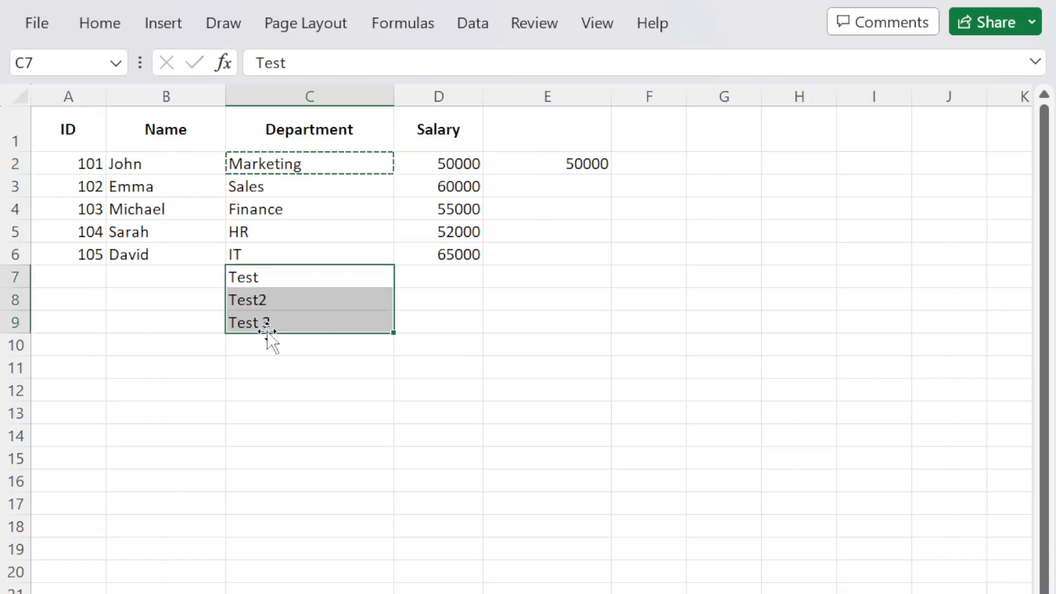
{"action": "key", "text": "ctrl+v"}
Enter salaries 60000, 70000 and 99999 in D7:D9.
{"action": "left_click", "coordinate": [439, 281]}
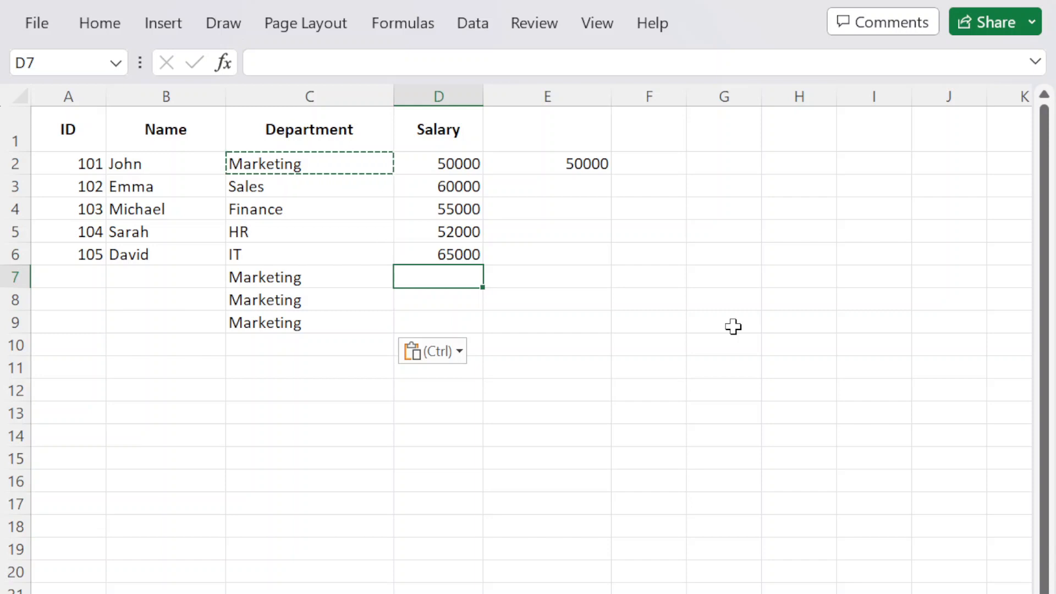
{"action": "key", "text": "Escape"}
{"action": "type", "text": "60000"}
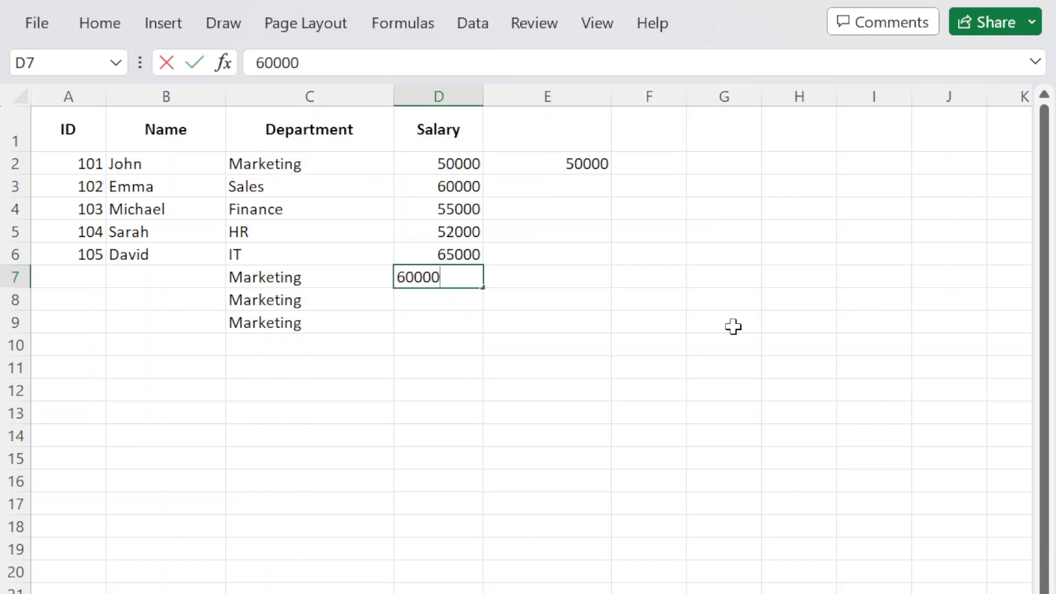
{"action": "key", "text": "Return"}
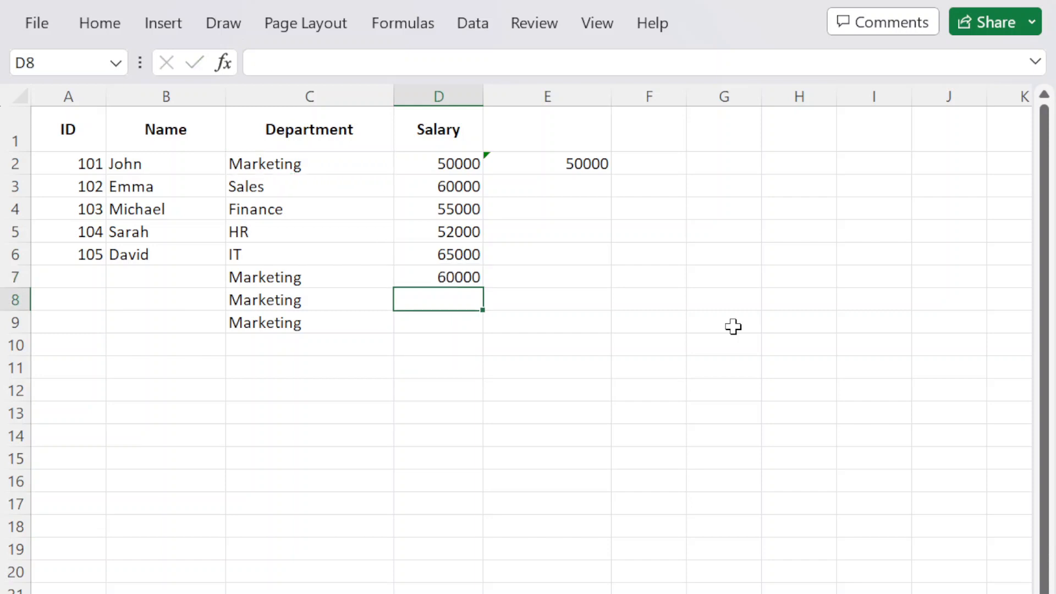
{"action": "type", "text": "70000"}
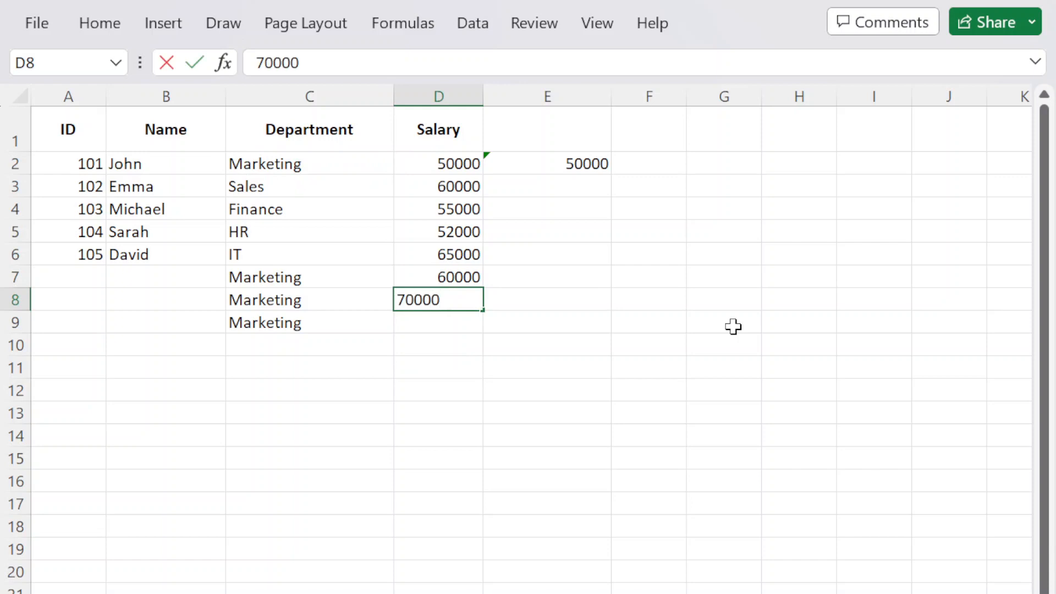
{"action": "key", "text": "Return"}
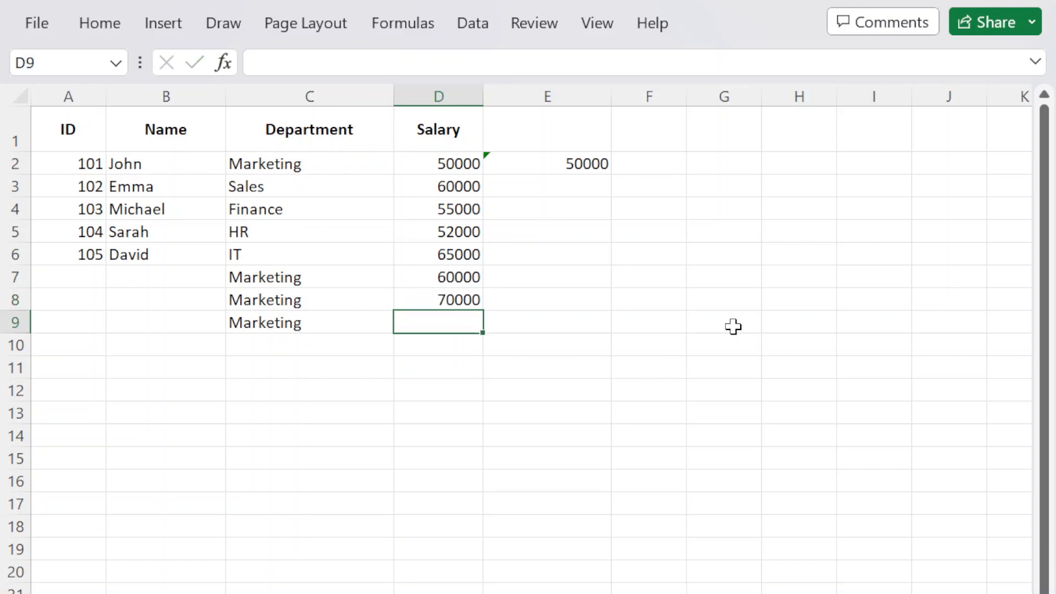
{"action": "type", "text": "99999"}
{"action": "key", "text": "Return"}
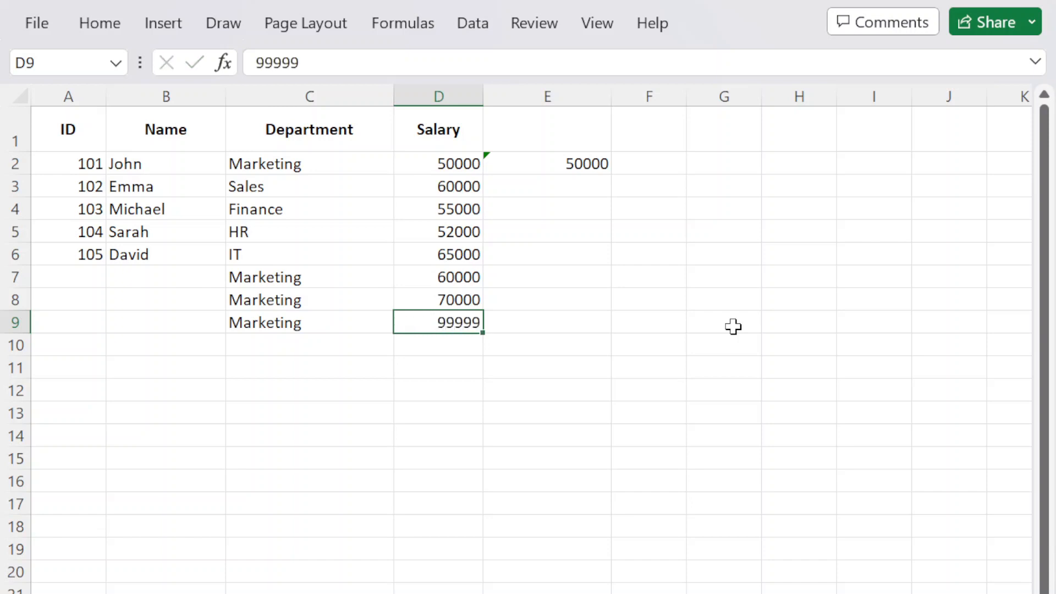
Enter the names Dude, Home and Test in B7:B9.
{"action": "left_click", "coordinate": [161, 273]}
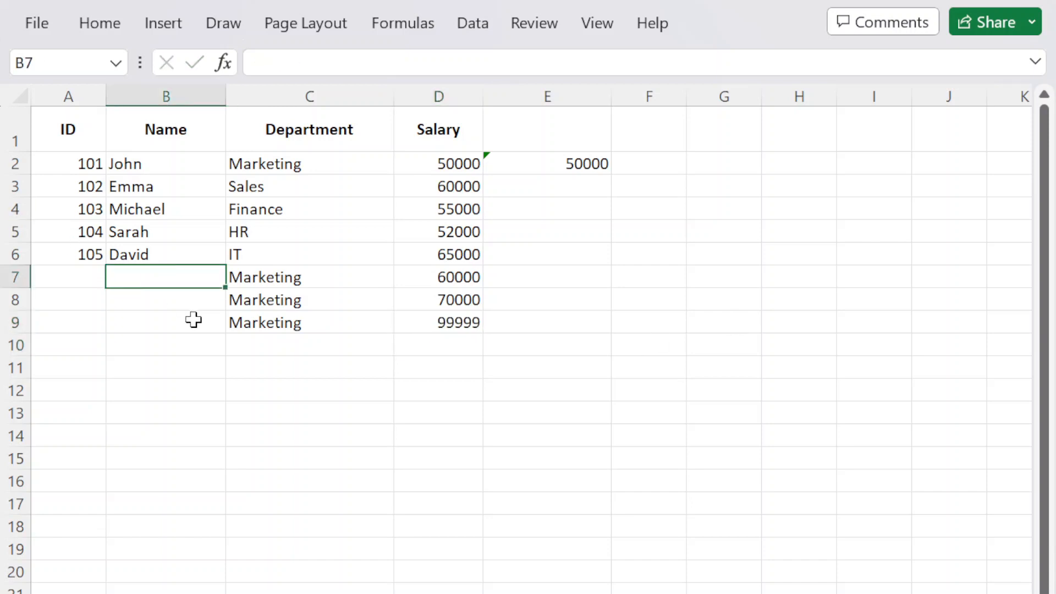
{"action": "type", "text": "Dude"}
{"action": "key", "text": "Return"}
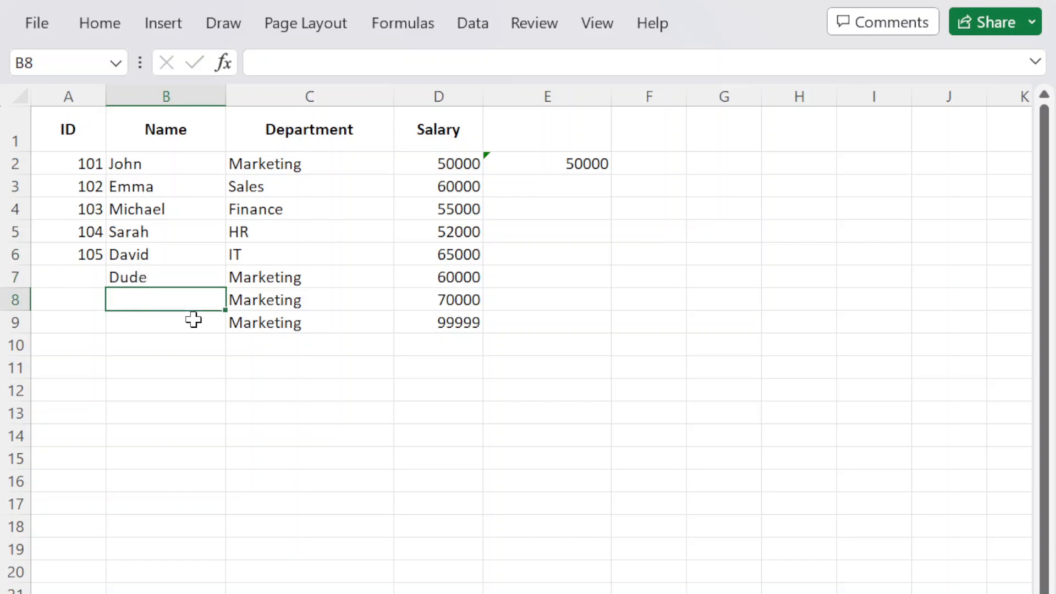
{"action": "type", "text": "Home"}
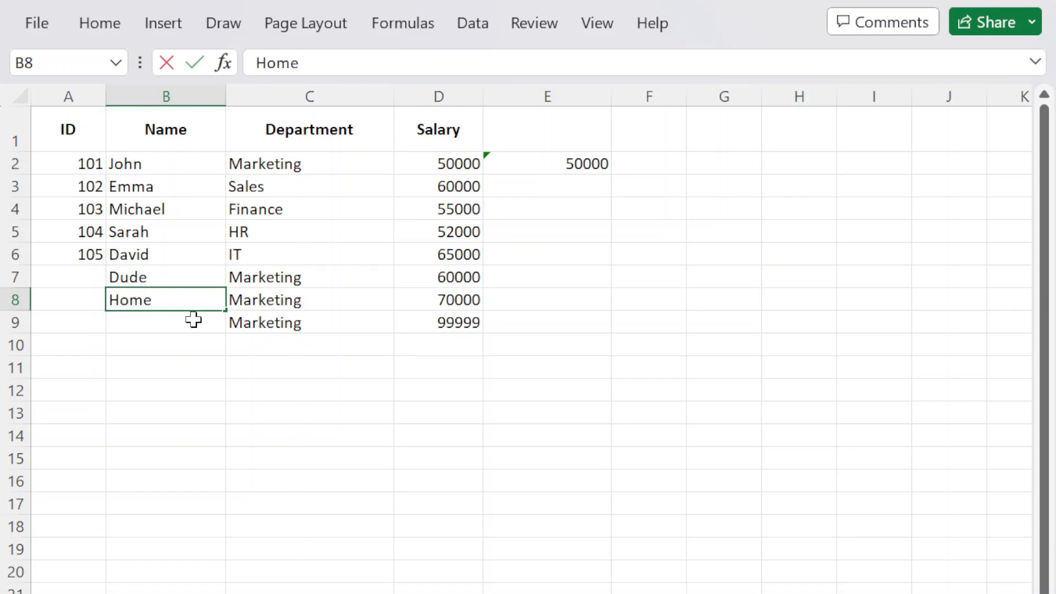
{"action": "key", "text": "Return"}
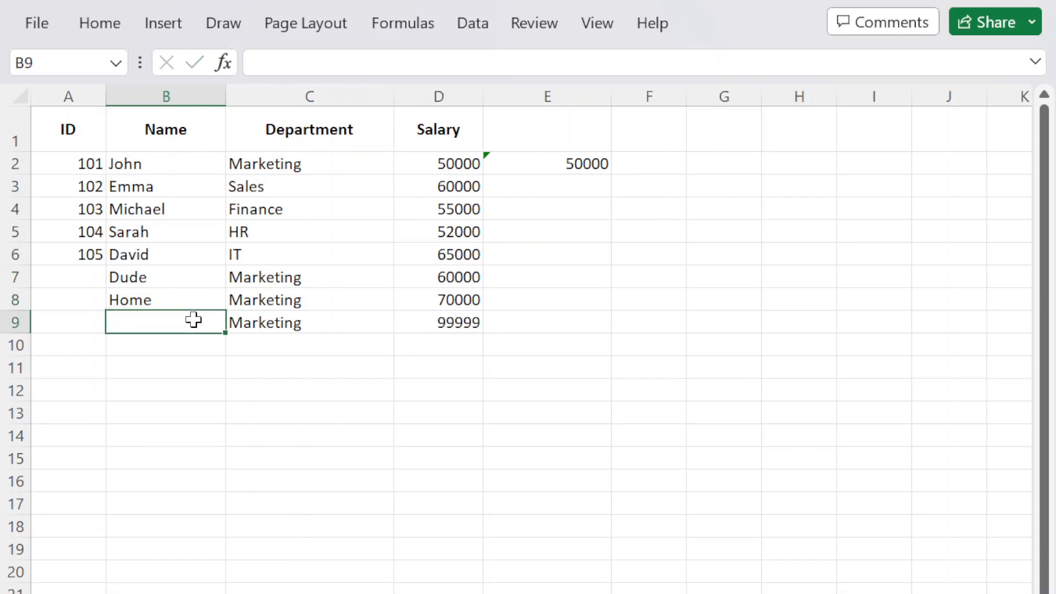
{"action": "type", "text": "Test"}
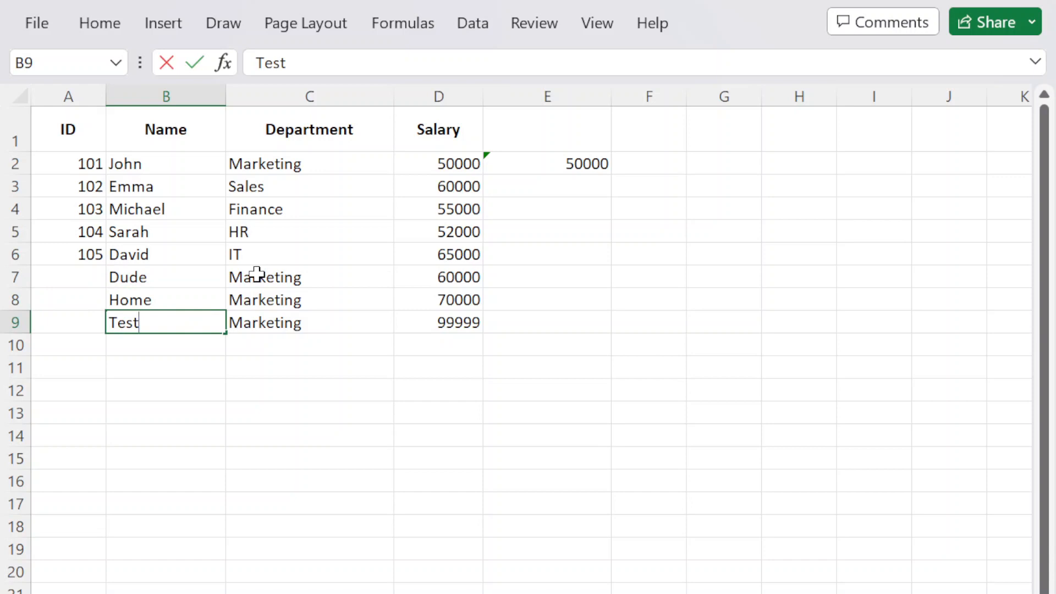
Fill IDs 106, 107 and 108 in A7:A9, then select C7:C8.
{"action": "left_click", "coordinate": [69, 273]}
{"action": "type", "text": "106"}
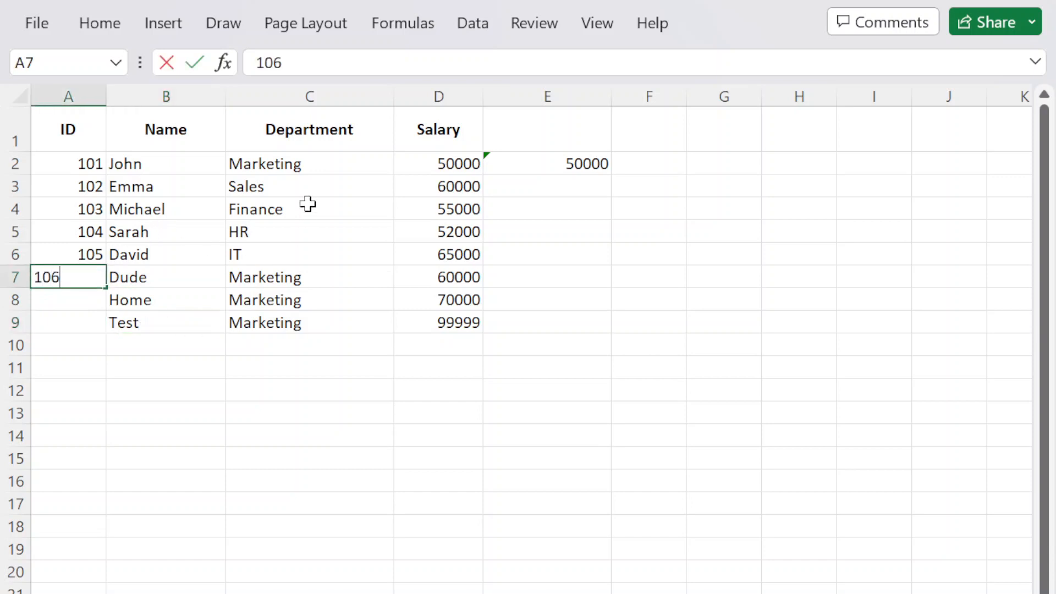
{"action": "key", "text": "Return"}
{"action": "type", "text": "107"}
{"action": "key", "text": "Return"}
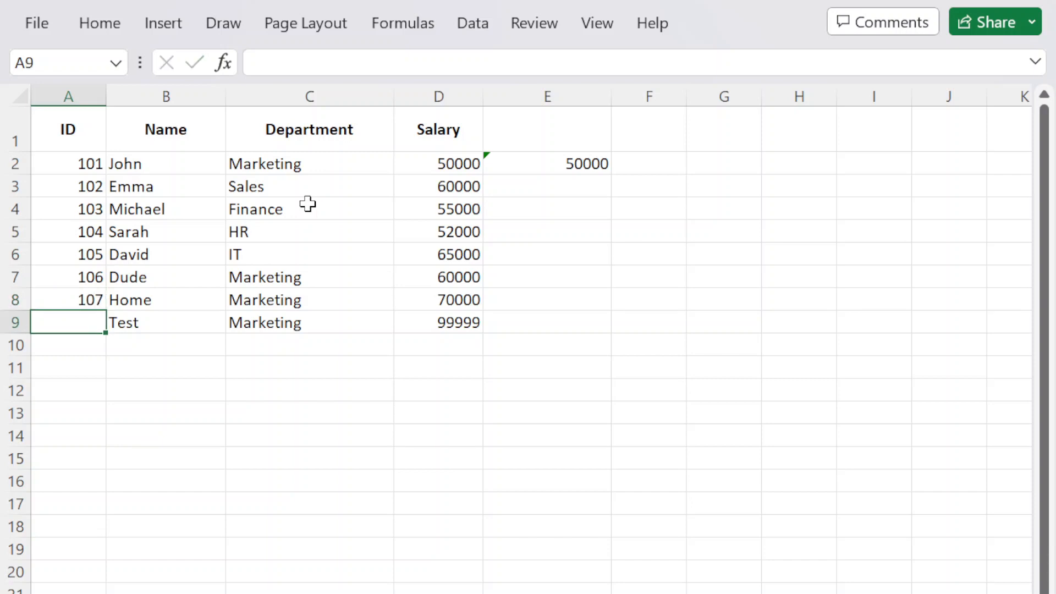
{"action": "type", "text": "108"}
{"action": "key", "text": "Return"}
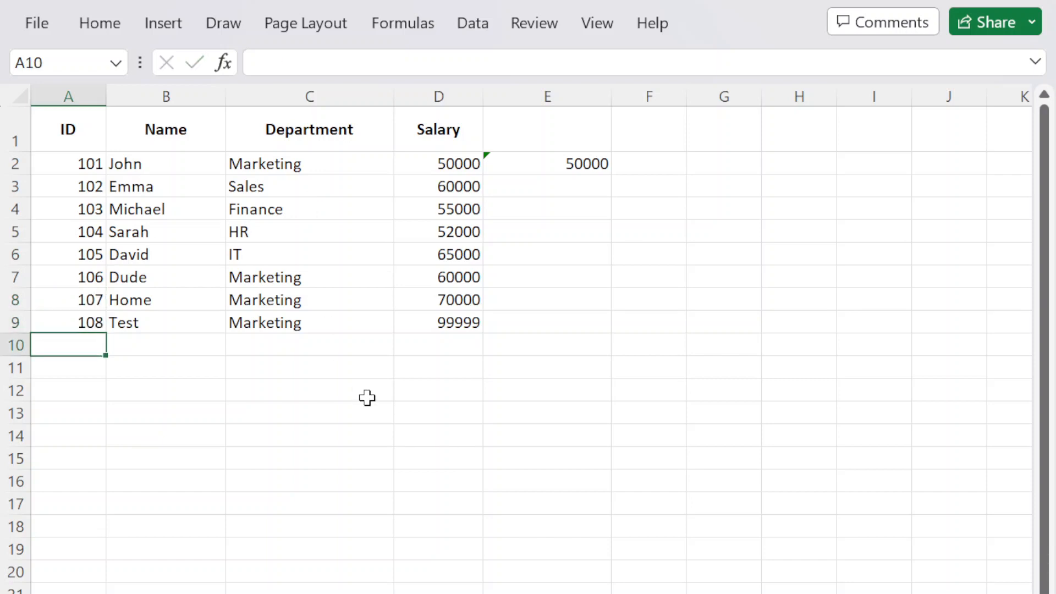
{"action": "left_click", "coordinate": [365, 391]}
{"action": "left_click_drag", "start_coordinate": [354, 283], "coordinate": [353, 301]}
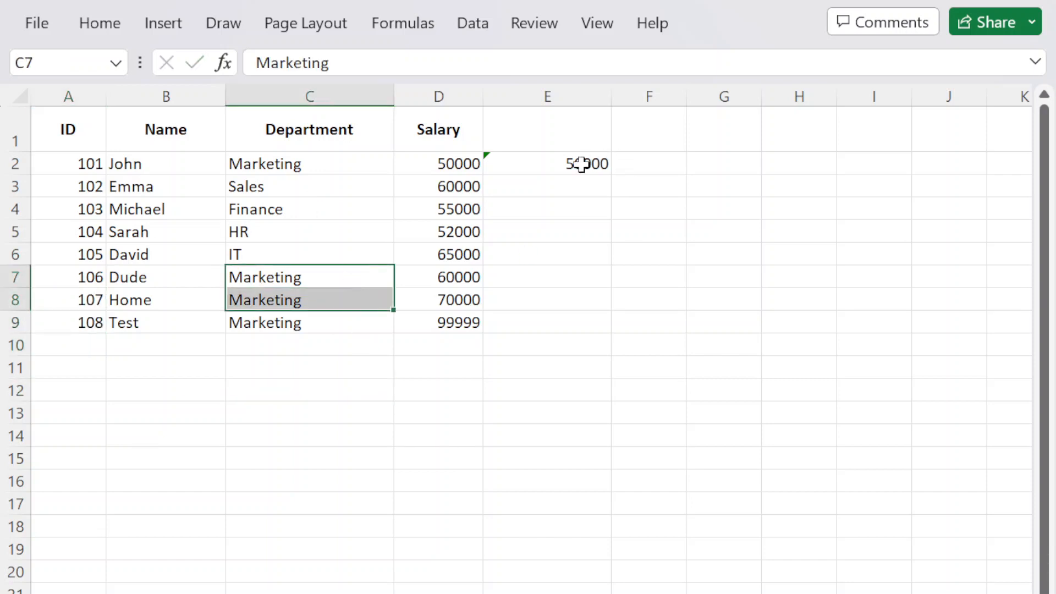
Change E2's ranges from D2:D6/C2:C6 to D2:D9/C2:C9, giving 69999,75.
{"action": "left_click", "coordinate": [550, 164]}
{"action": "double_click", "coordinate": [554, 164]}
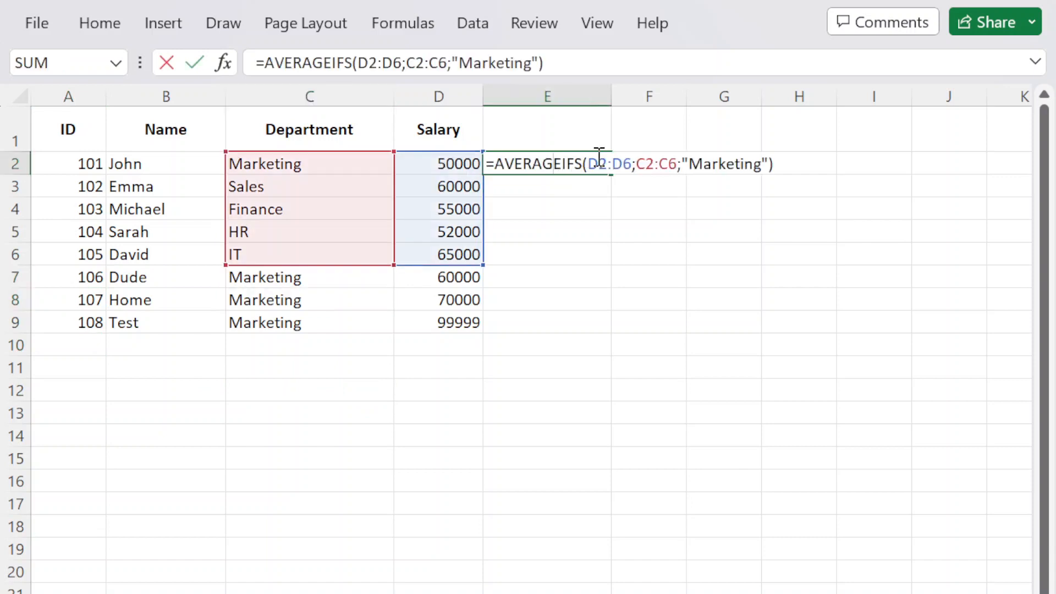
{"action": "left_click", "coordinate": [633, 164]}
{"action": "key", "text": "BackSpace"}
{"action": "type", "text": "9"}
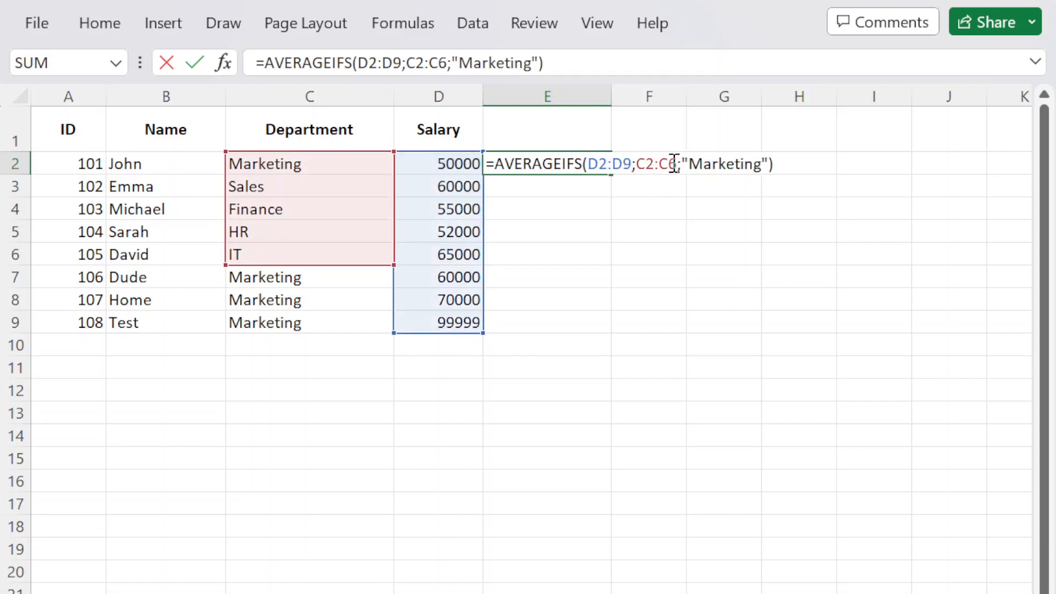
{"action": "left_click", "coordinate": [676, 164]}
{"action": "key", "text": "BackSpace"}
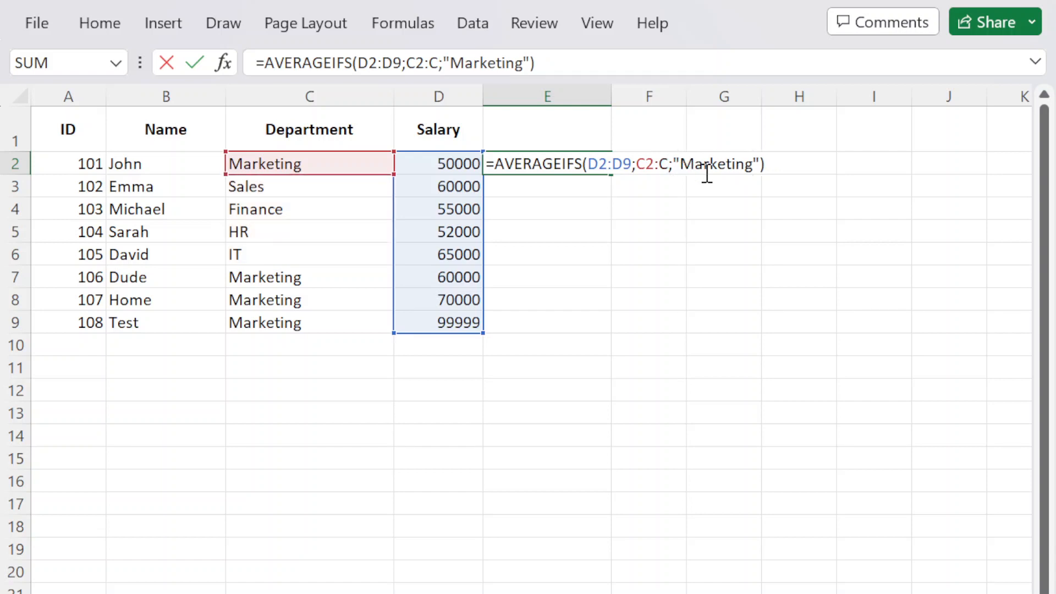
{"action": "type", "text": "9"}
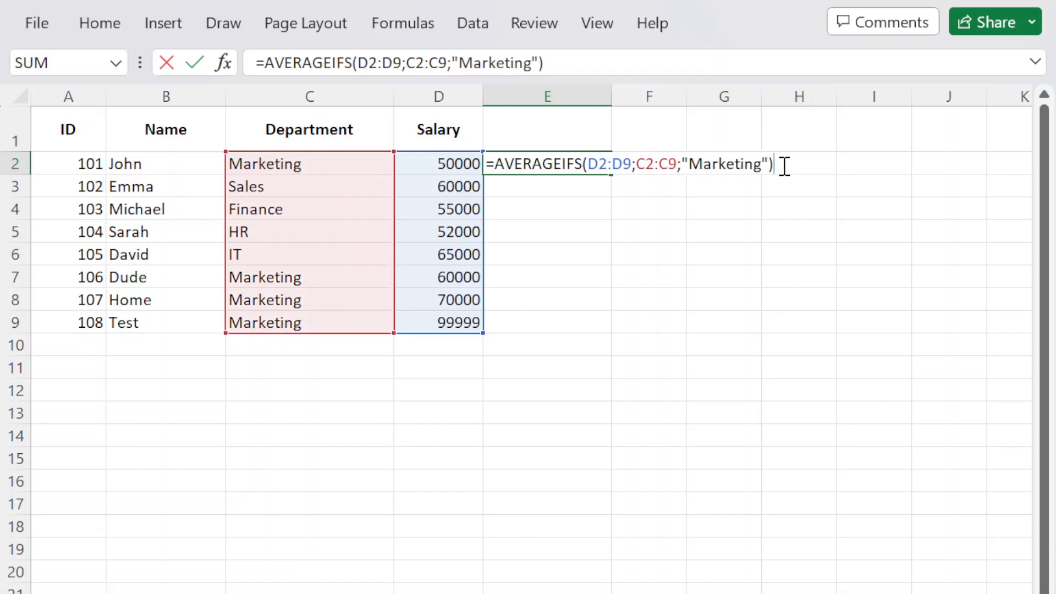
{"action": "key", "text": "Return"}
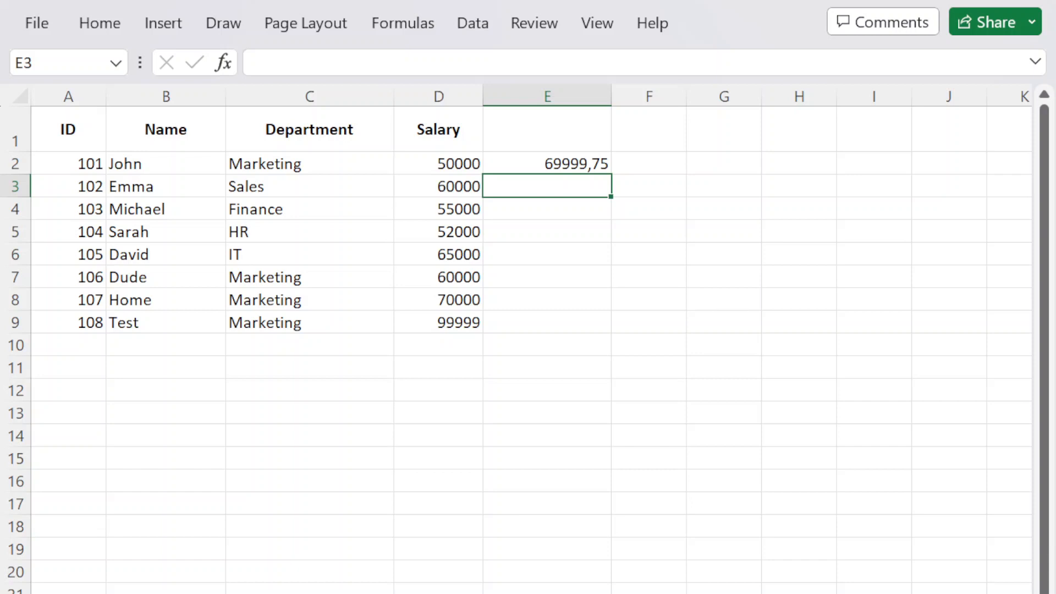
Check E2's result against the 60000 salary in D3 and reopen its formula.
{"action": "left_click", "coordinate": [535, 167]}
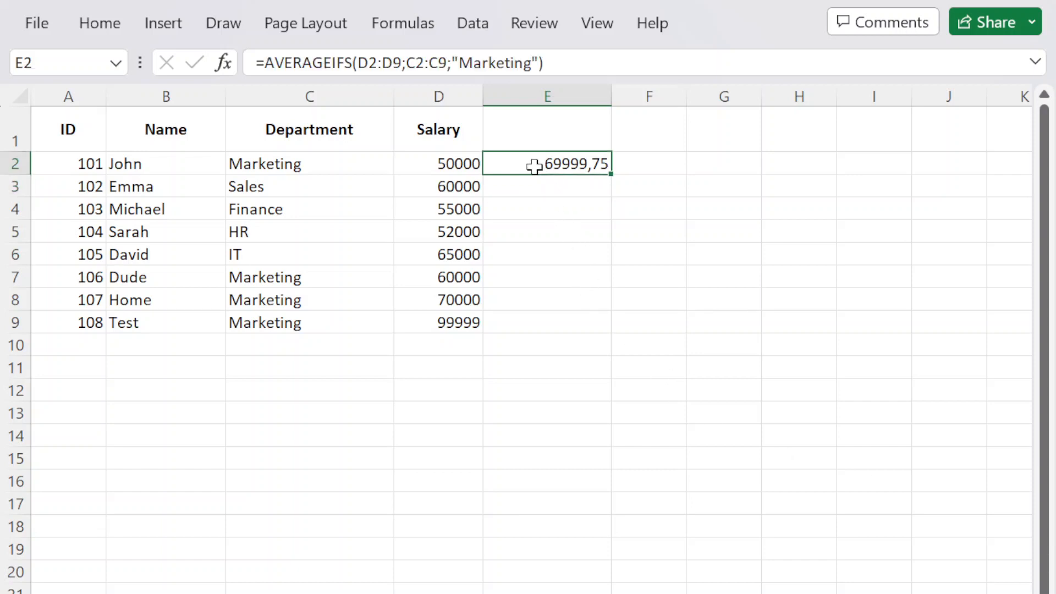
{"action": "left_click", "coordinate": [403, 190]}
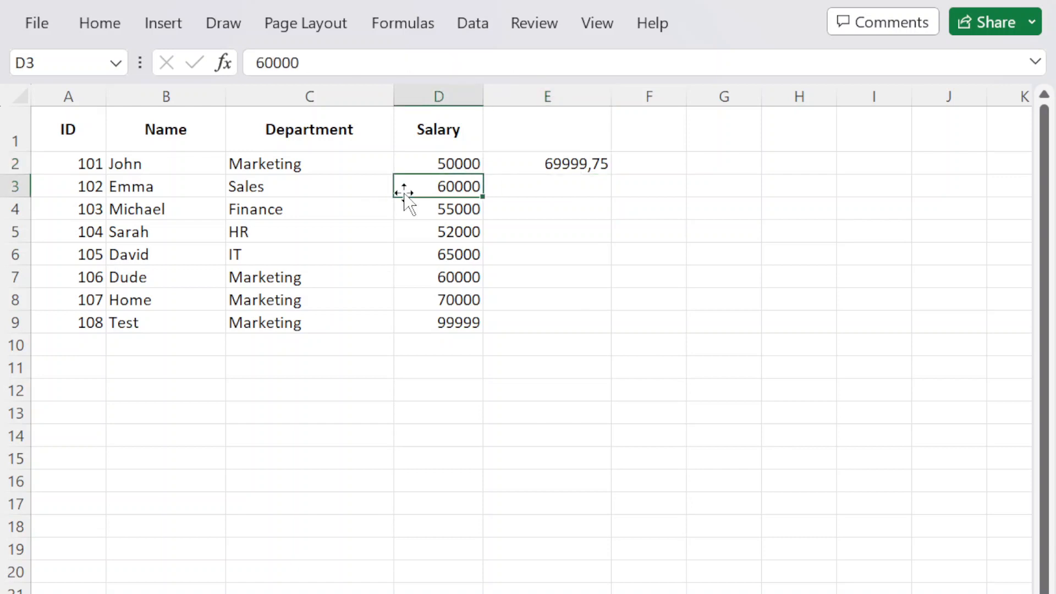
{"action": "left_click", "coordinate": [509, 163]}
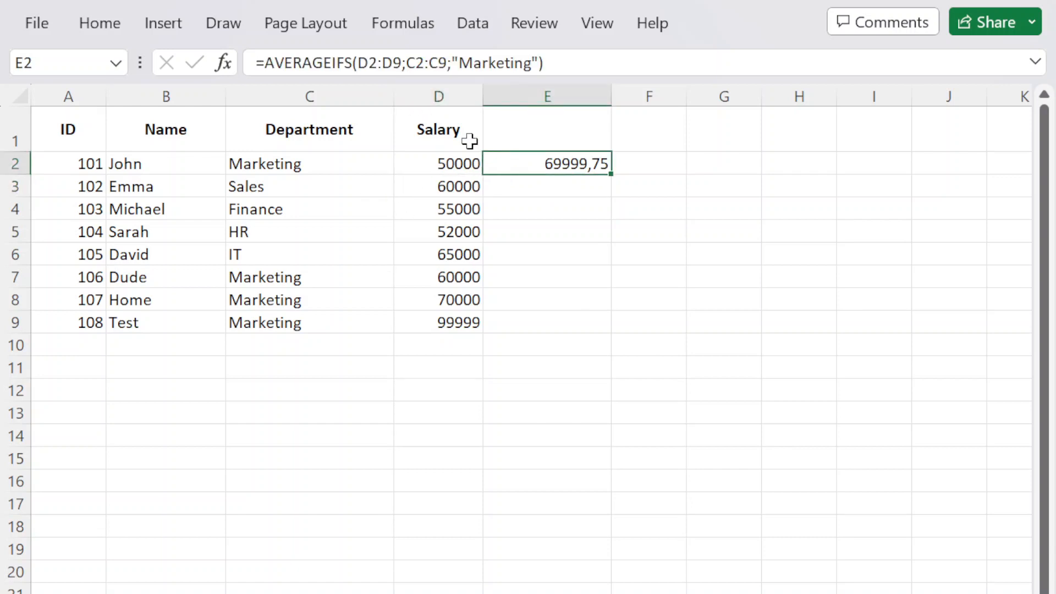
{"action": "double_click", "coordinate": [532, 164]}
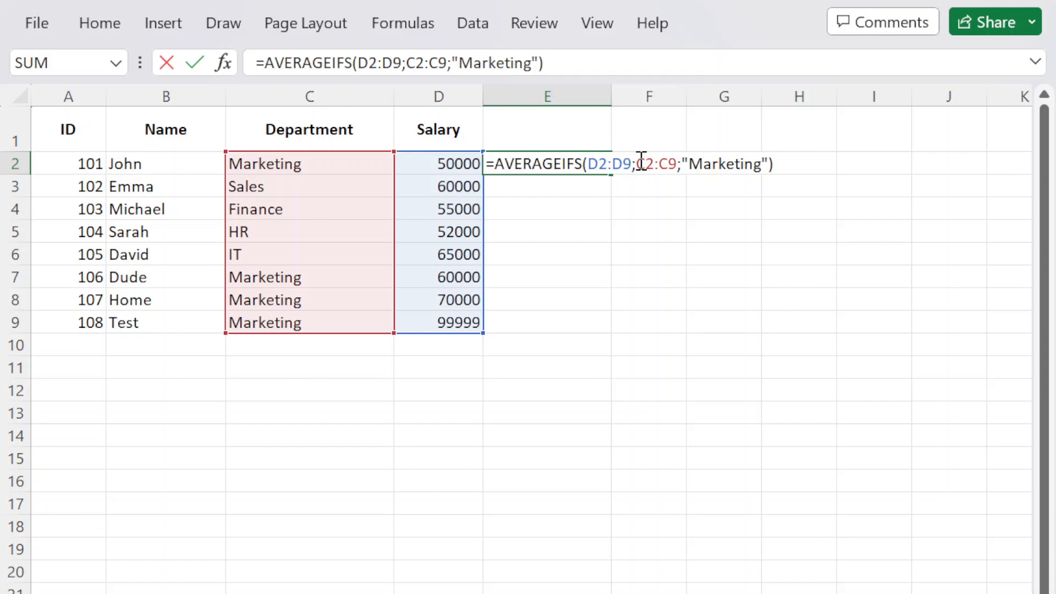
Replace "Marketing" with "Sales" and add criterion D2:D9;">55000", returning 60000.
{"action": "double_click", "coordinate": [714, 167]}
{"action": "left_click", "coordinate": [761, 164]}
{"action": "key", "text": "BackSpace"}
{"action": "key", "text": "BackSpace"}
{"action": "key", "text": "BackSpace"}
{"action": "key", "text": "BackSpace"}
{"action": "key", "text": "BackSpace"}
{"action": "key", "text": "BackSpace"}
{"action": "key", "text": "BackSpace"}
{"action": "key", "text": "BackSpace"}
{"action": "key", "text": "BackSpace"}
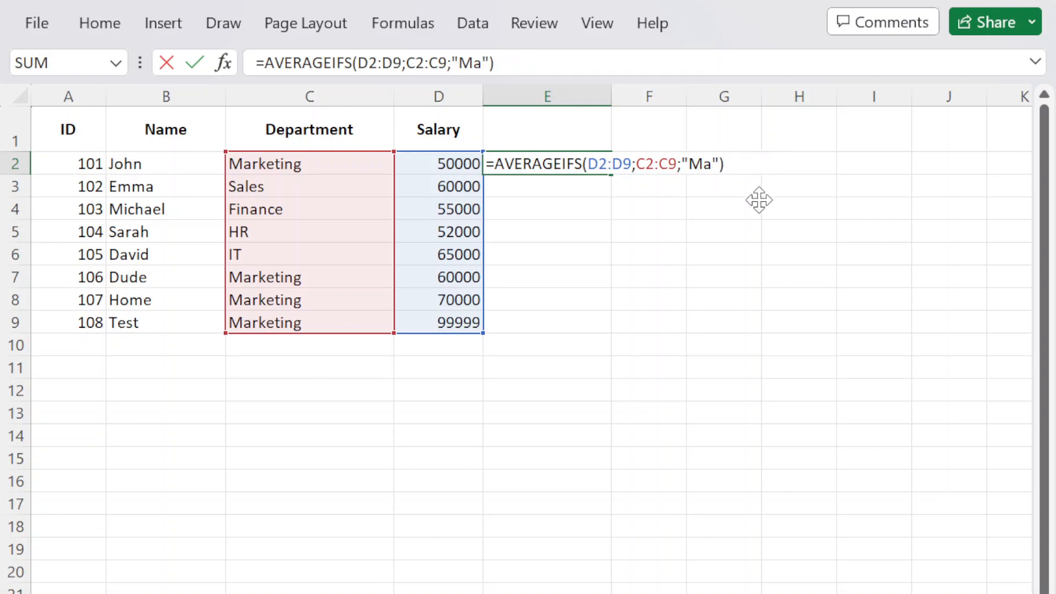
{"action": "type", "text": "Sales"}
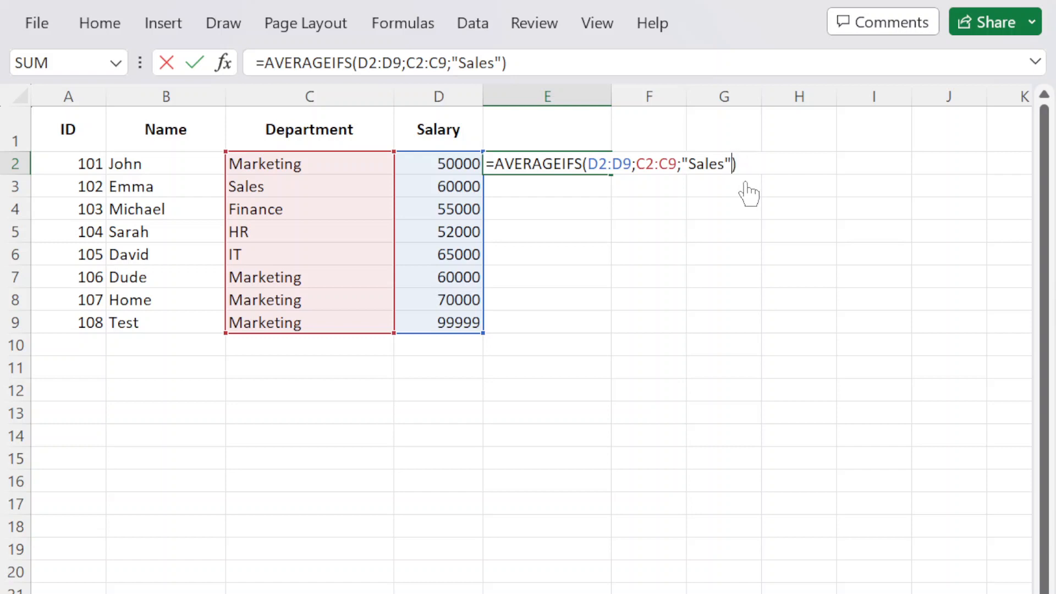
{"action": "type", "text": ";"}
{"action": "left_click_drag", "start_coordinate": [413, 167], "coordinate": [440, 312]}
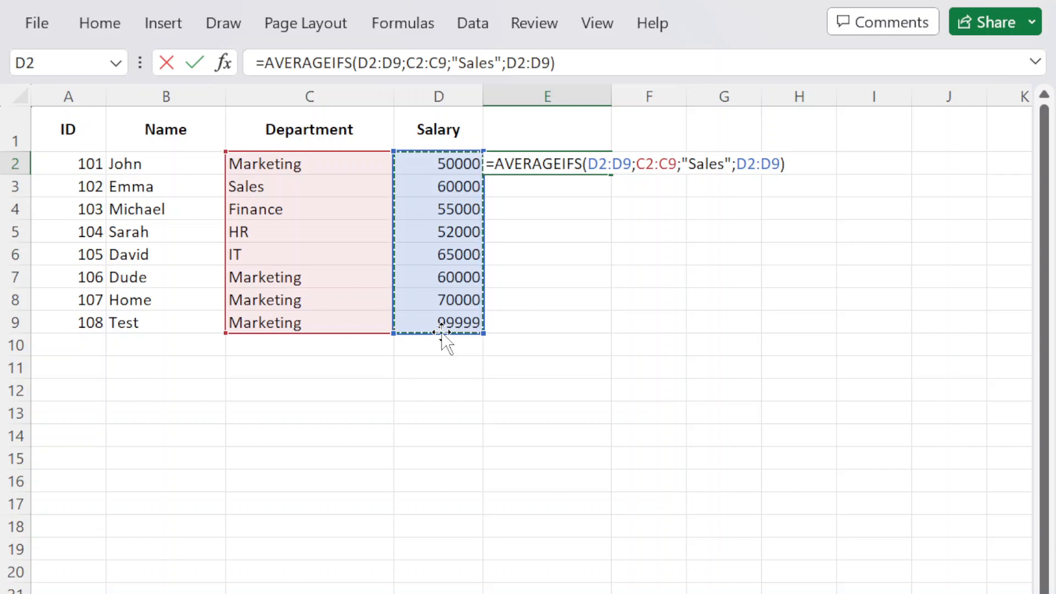
{"action": "type", "text": ";"}
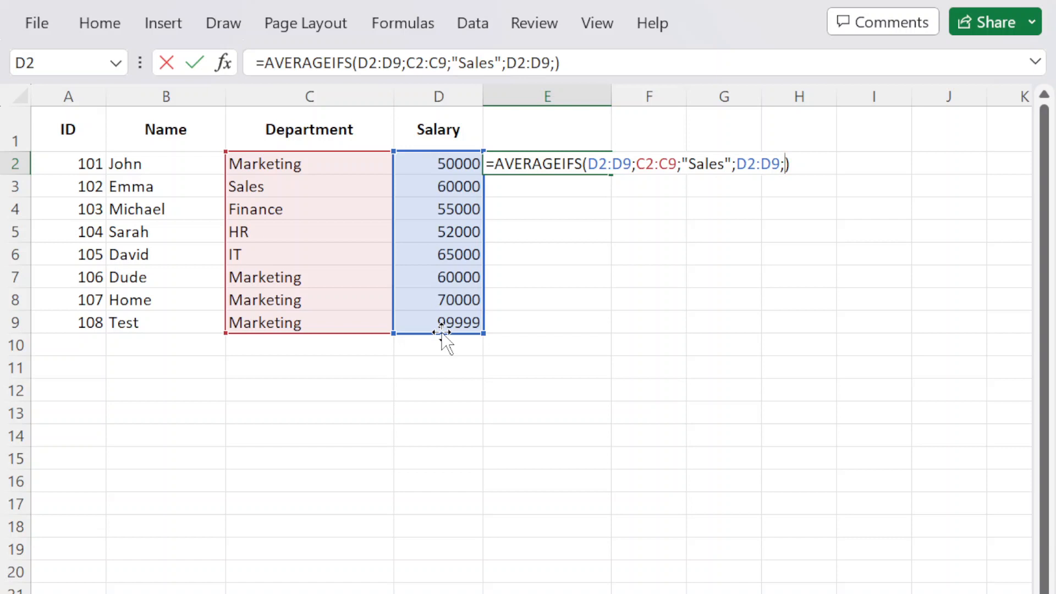
{"action": "type", "text": "\">55000"}
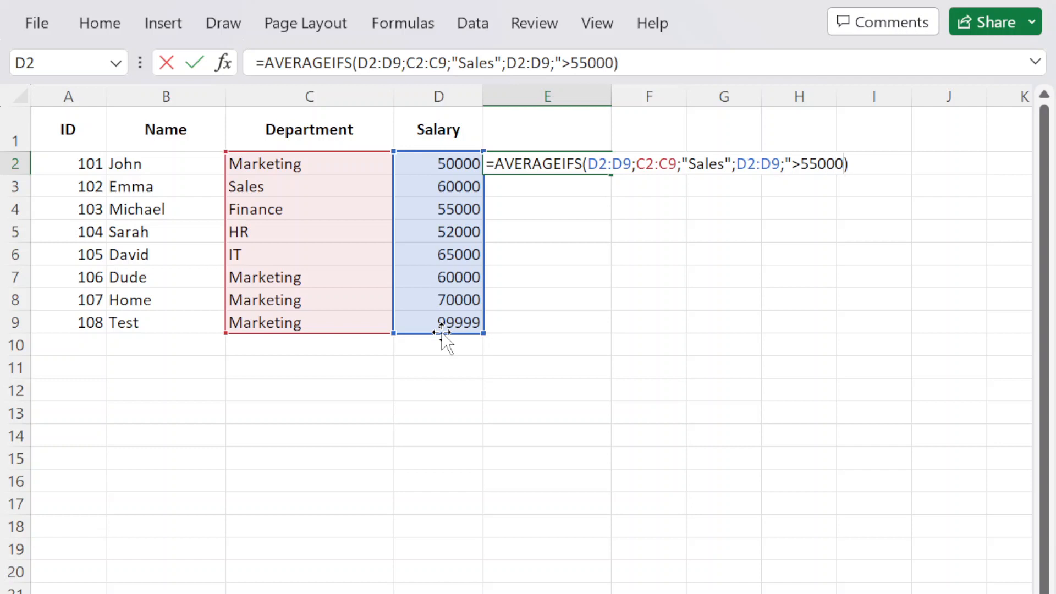
{"action": "type", "text": "\""}
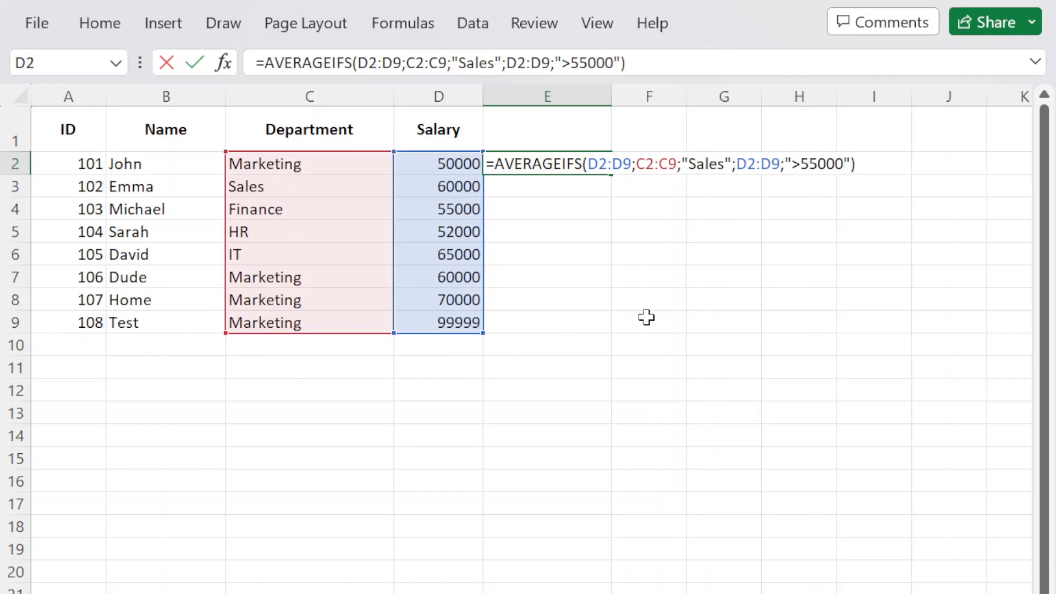
{"action": "key", "text": "Return"}
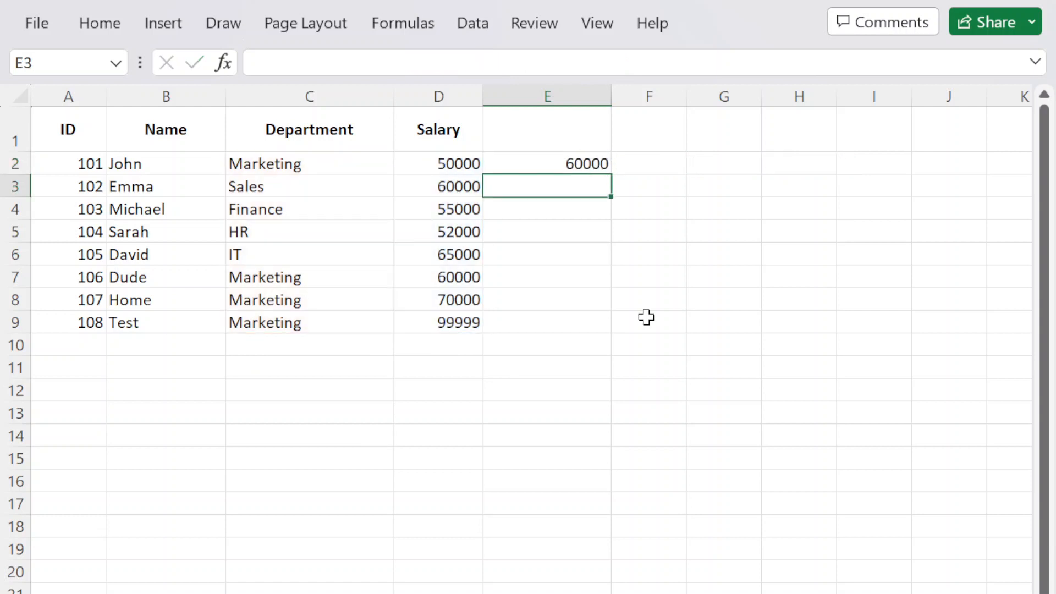
Select the Sales employee's entries in row 3 to inspect them.
{"action": "left_click", "coordinate": [272, 190]}
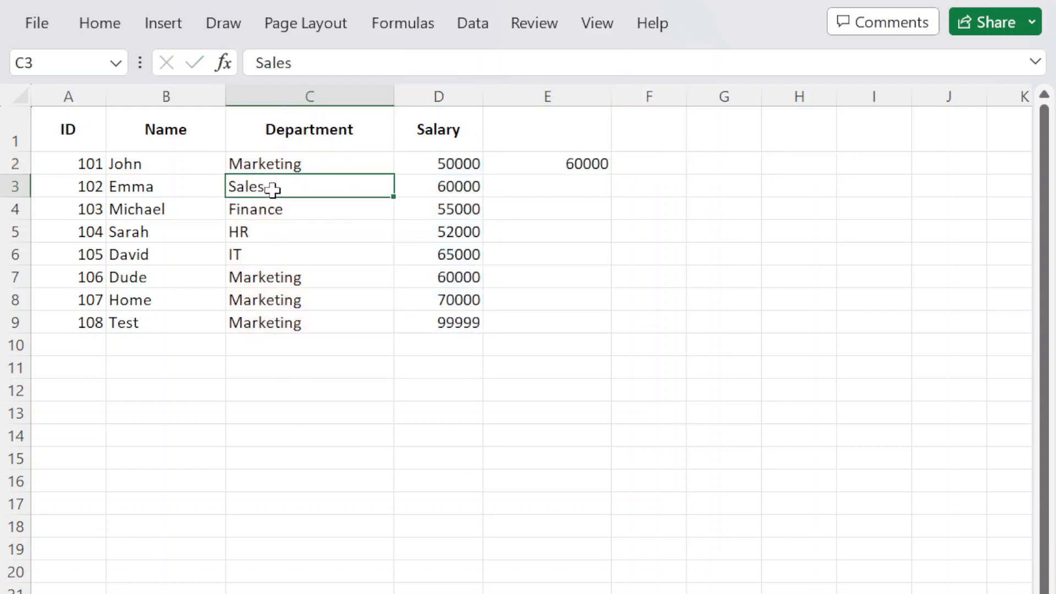
{"action": "left_click_drag", "start_coordinate": [273, 189], "coordinate": [431, 182]}
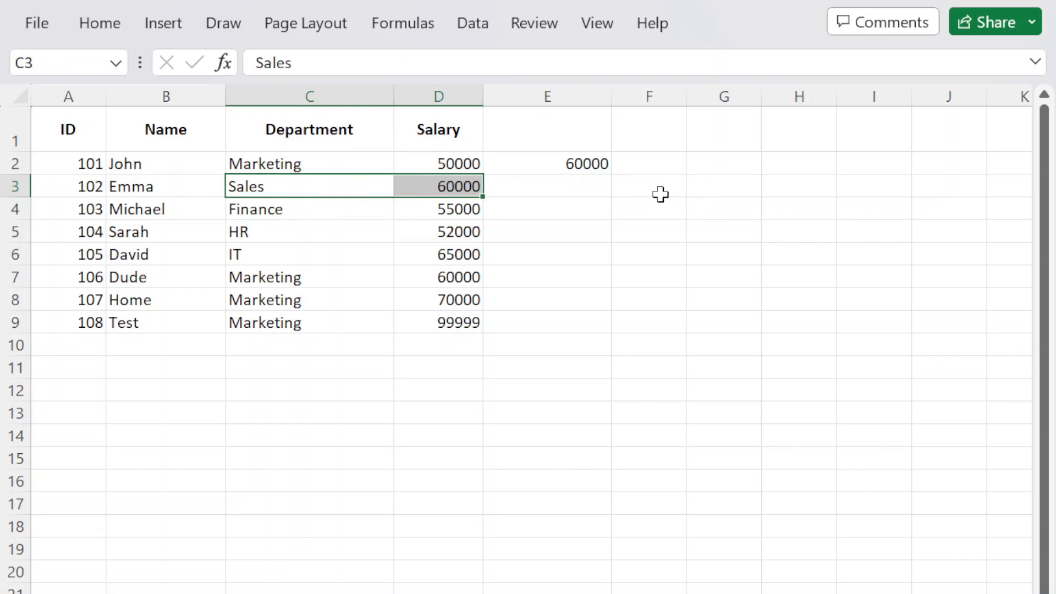
{"action": "left_click_drag", "start_coordinate": [83, 187], "coordinate": [457, 182]}
{"action": "left_click", "coordinate": [457, 181]}
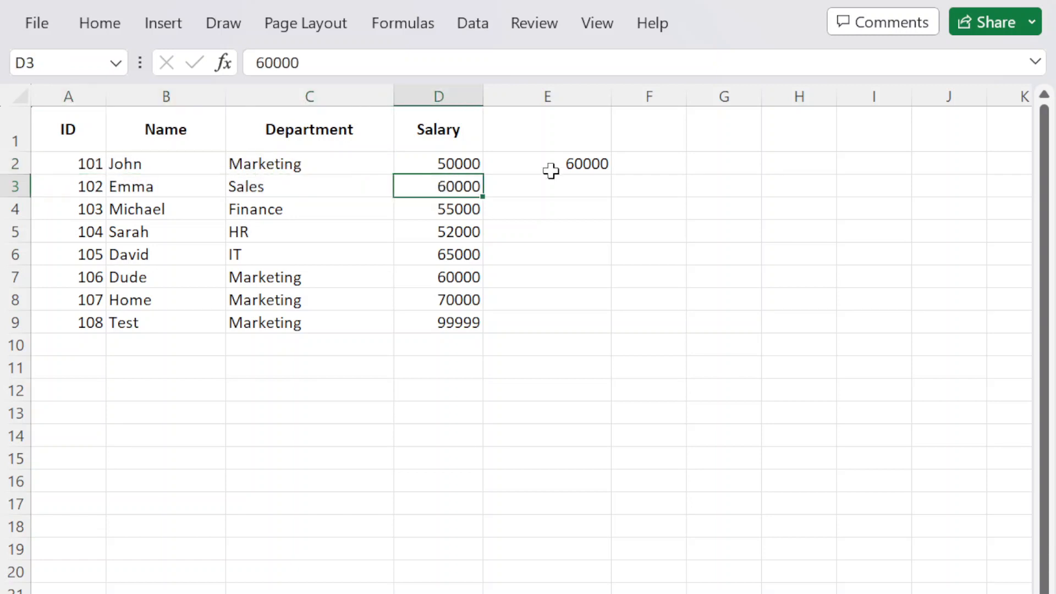
Change E2's criterion from "Sales" to "Marketing", giving 76666,33333.
{"action": "left_click", "coordinate": [590, 164]}
{"action": "double_click", "coordinate": [590, 164]}
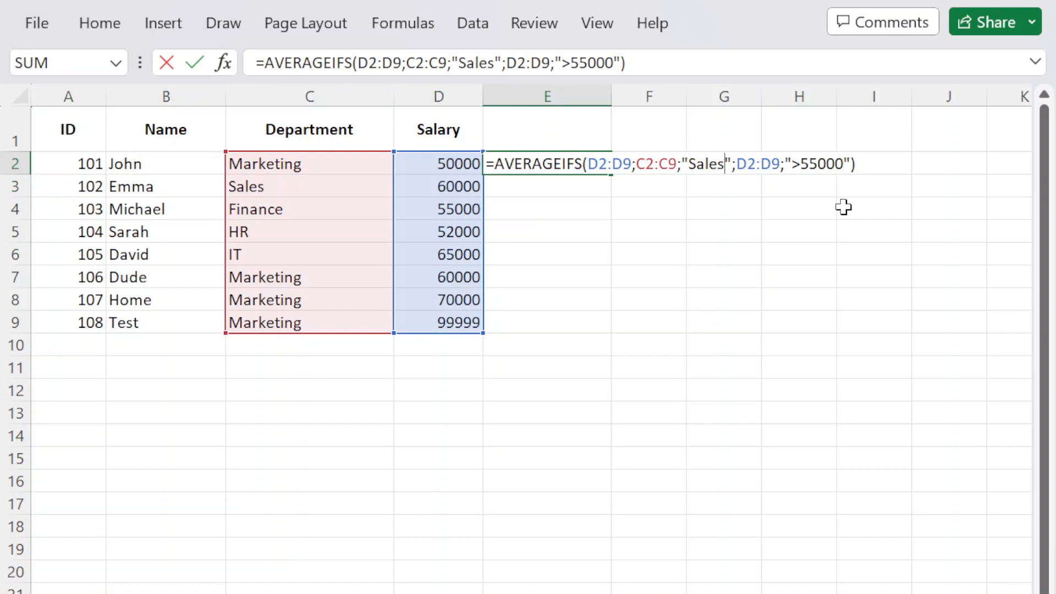
{"action": "key", "text": "BackSpace"}
{"action": "key", "text": "BackSpace"}
{"action": "key", "text": "BackSpace"}
{"action": "key", "text": "BackSpace"}
{"action": "key", "text": "BackSpace"}
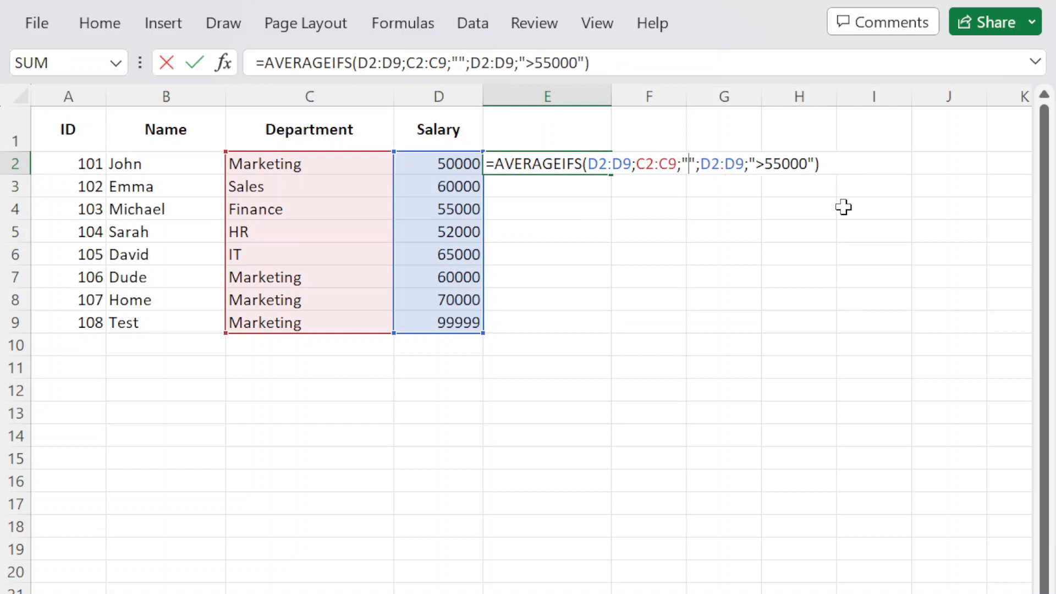
{"action": "type", "text": "Marketing"}
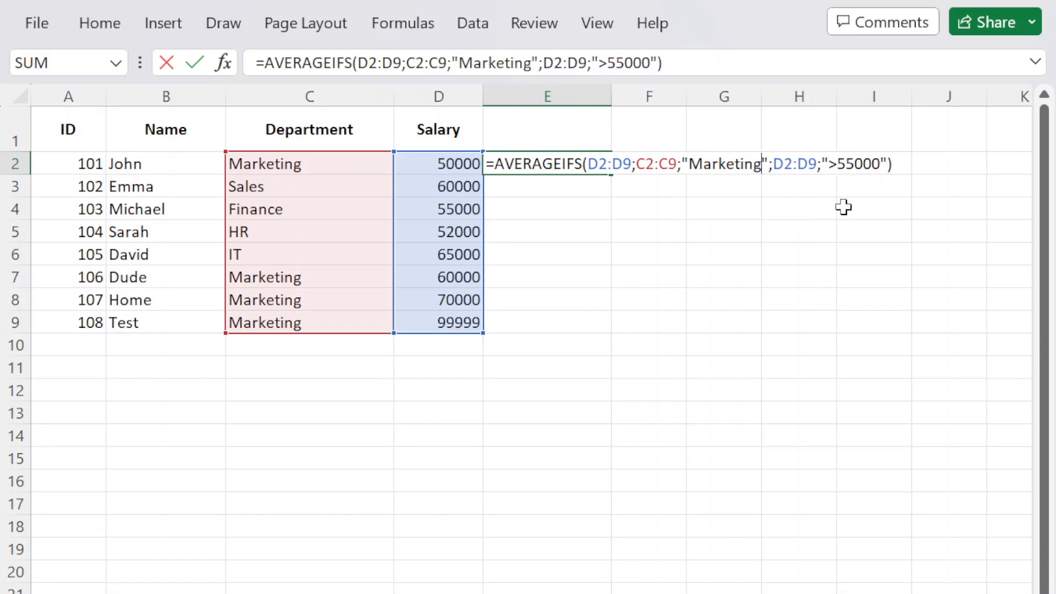
{"action": "key", "text": "Return"}
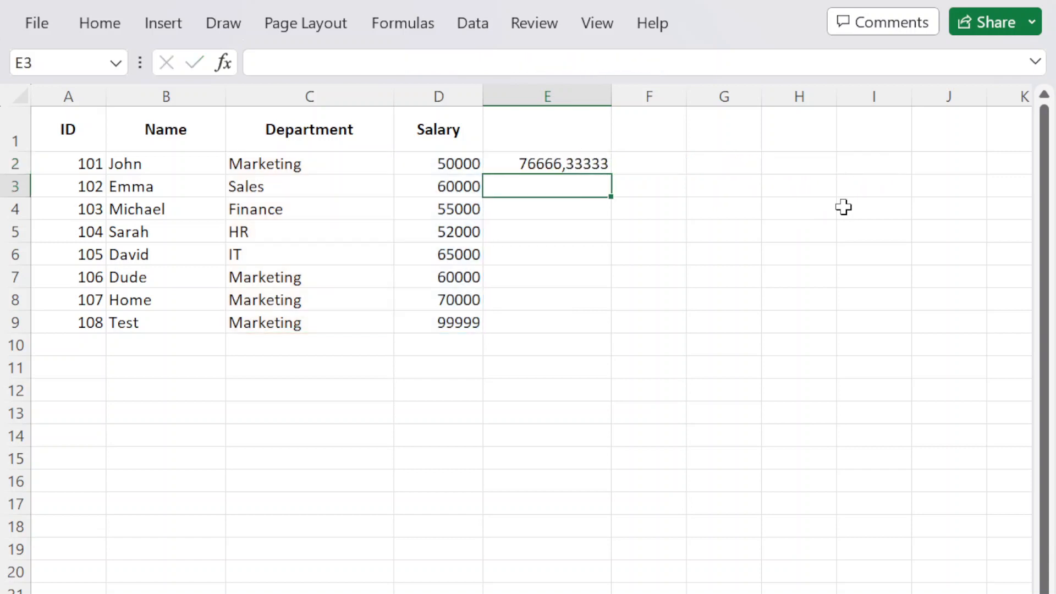
{"action": "left_click", "coordinate": [585, 161]}
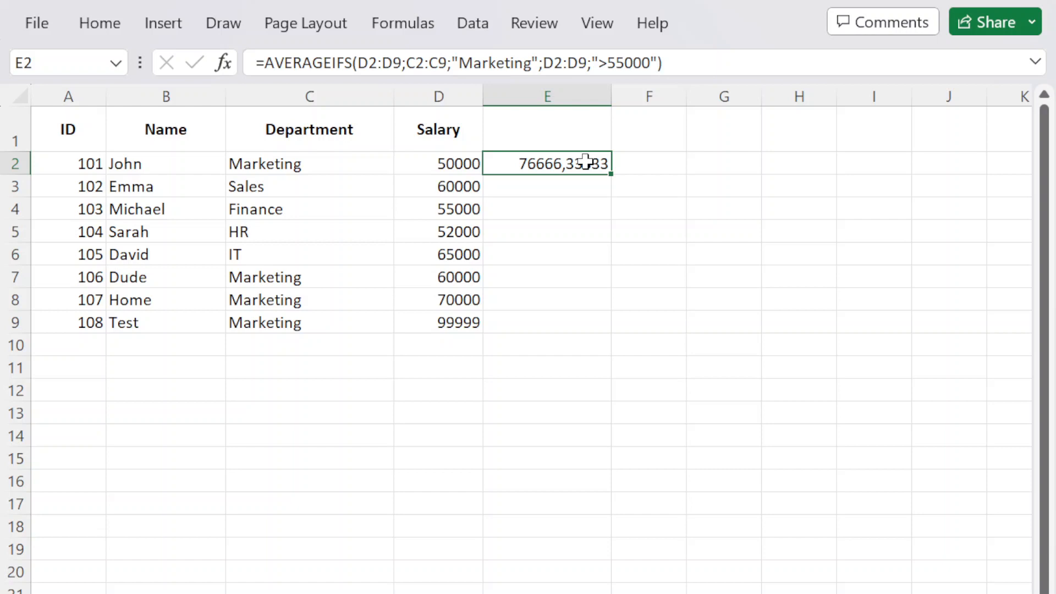